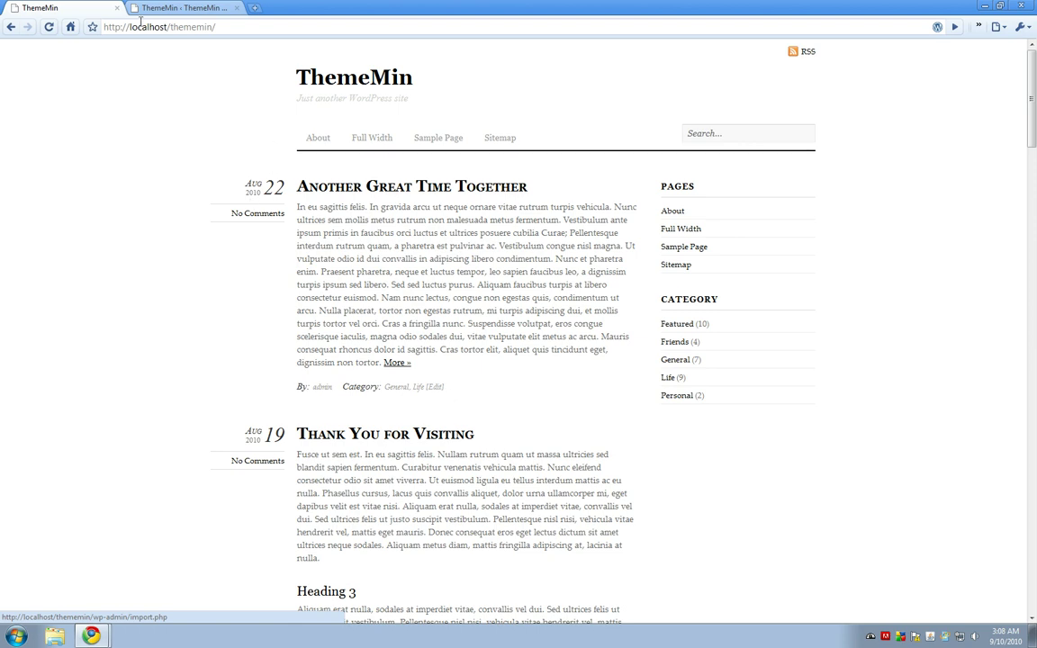
- Look through the ThemeMin general settings, skins, body font and header styling, and the live site
click(144, 9)
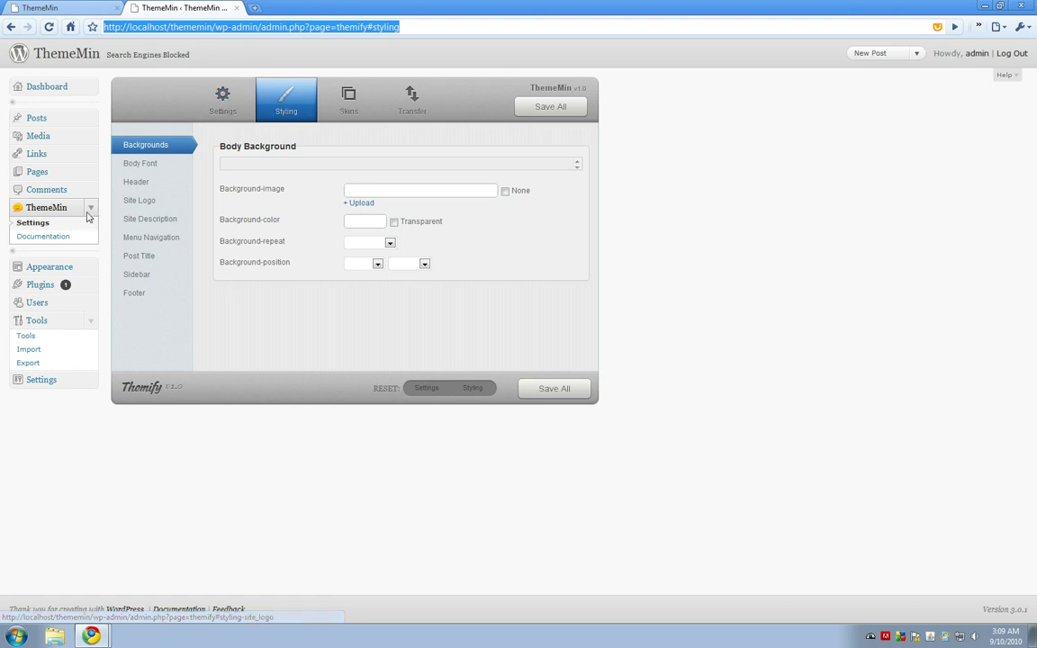
click(222, 97)
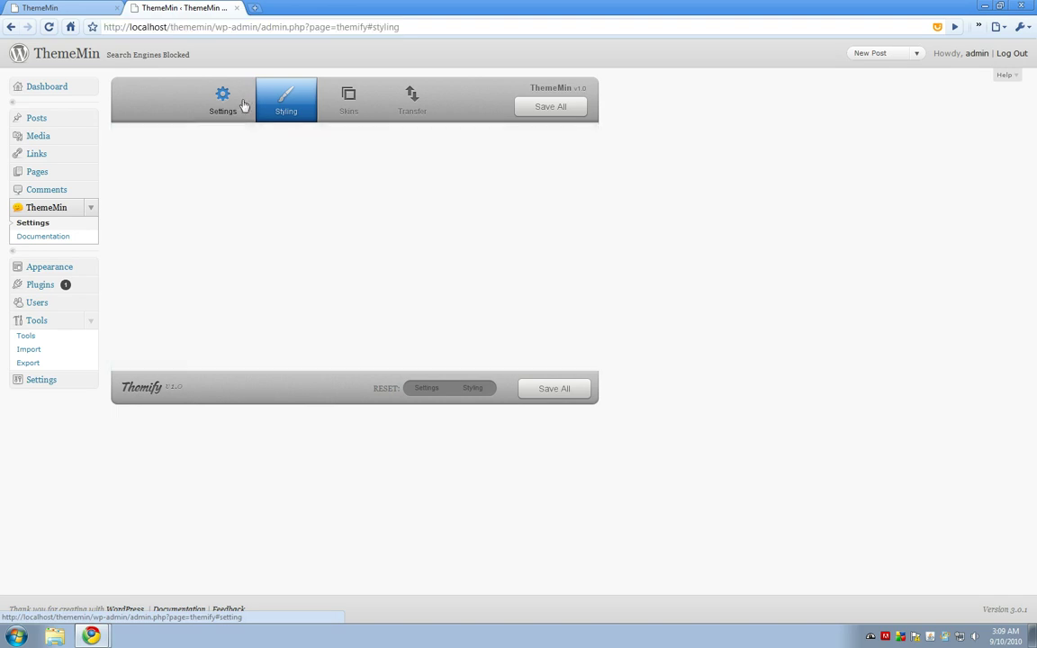
click(359, 109)
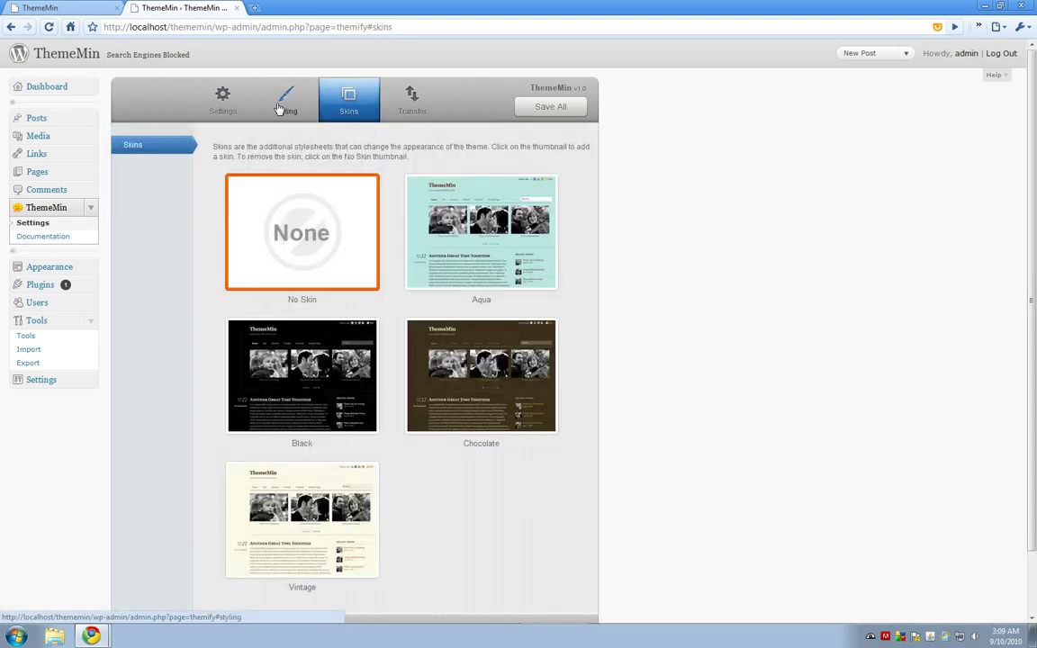
click(281, 107)
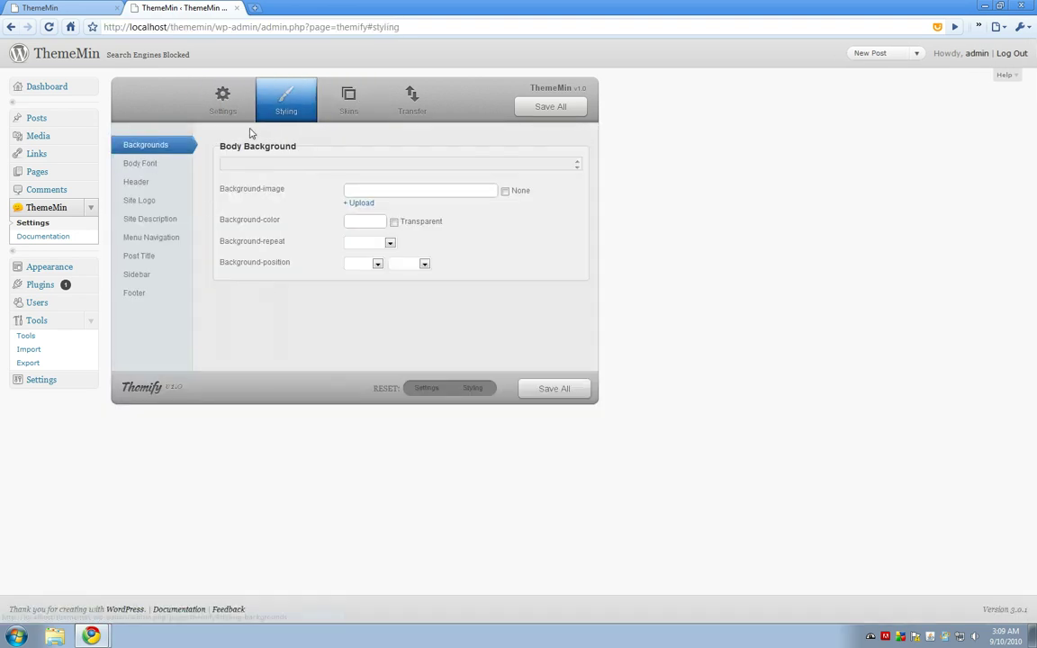
click(165, 168)
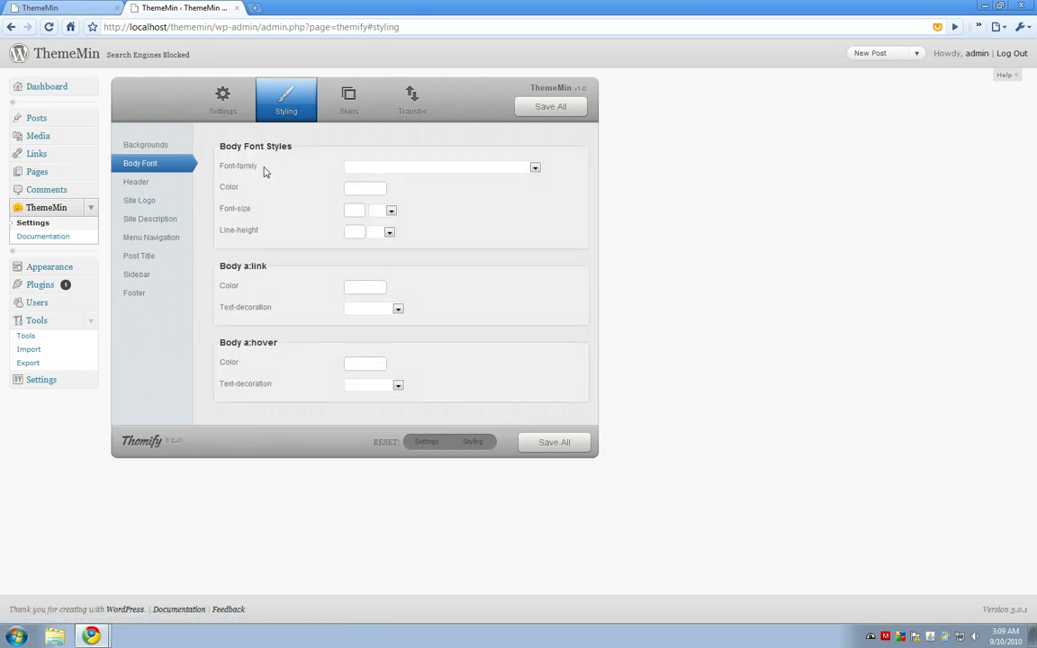
click(170, 187)
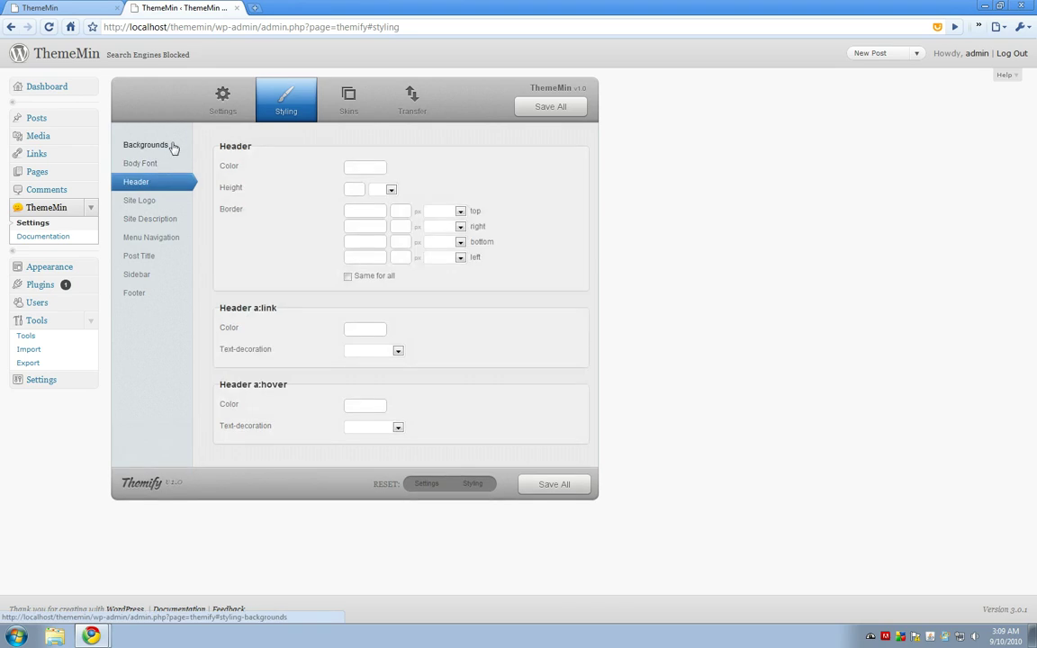
click(173, 146)
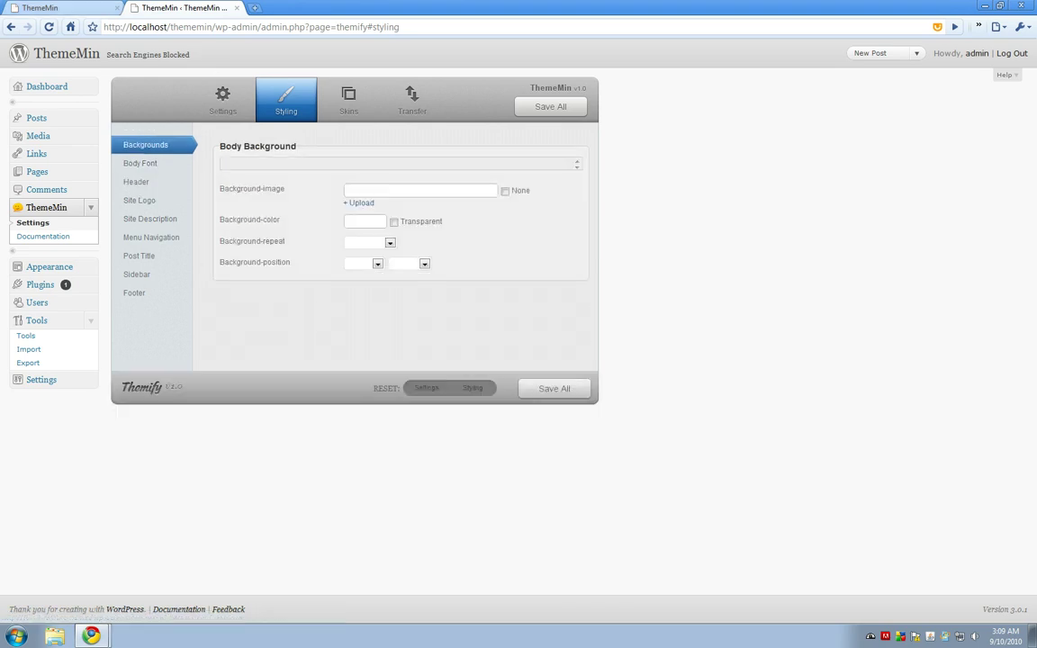
click(54, 8)
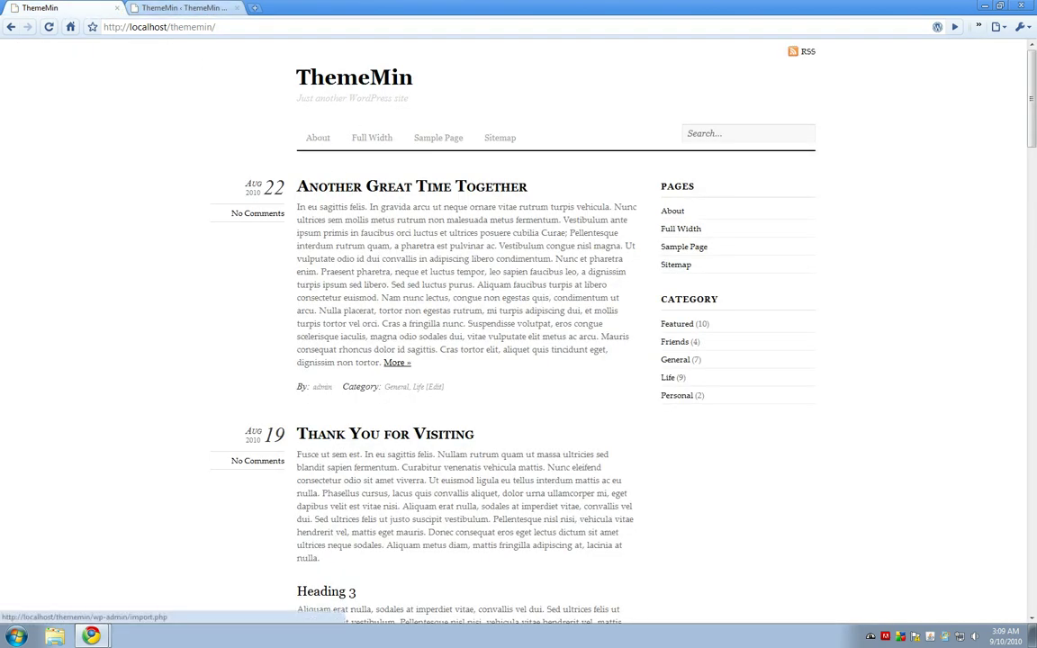
click(184, 7)
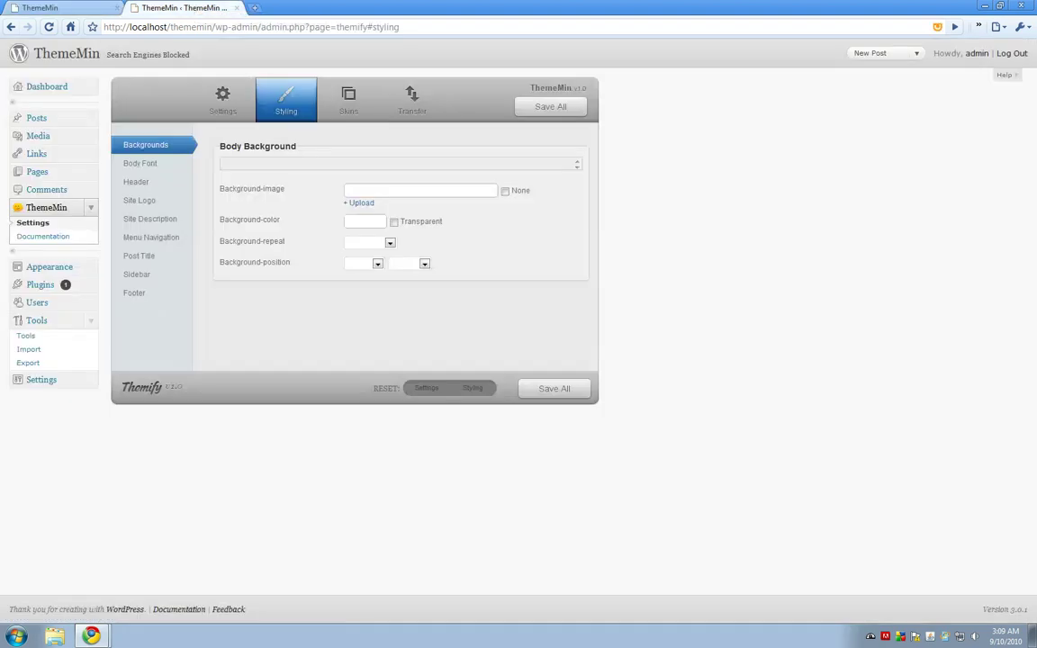
- Upload website_background_1.jpg as the Body Background image
click(364, 205)
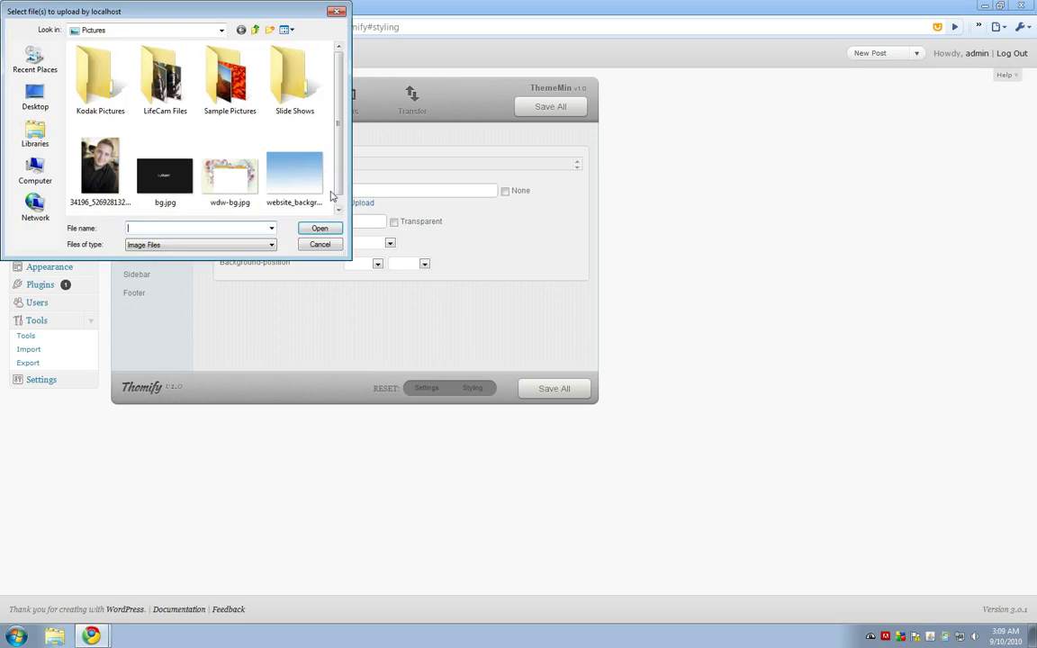
click(297, 175)
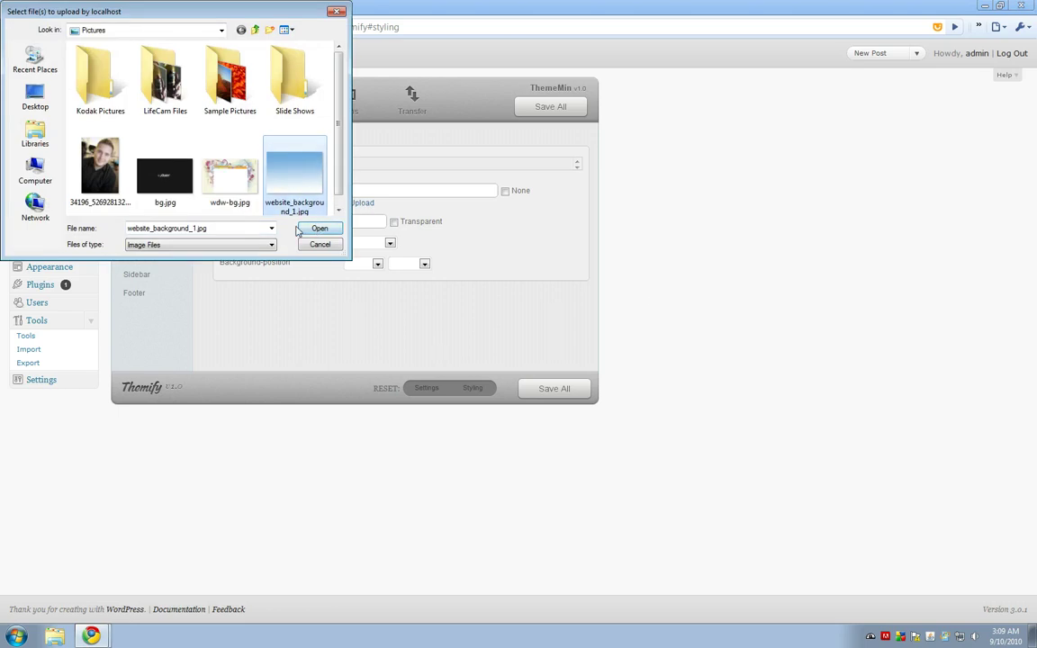
click(308, 231)
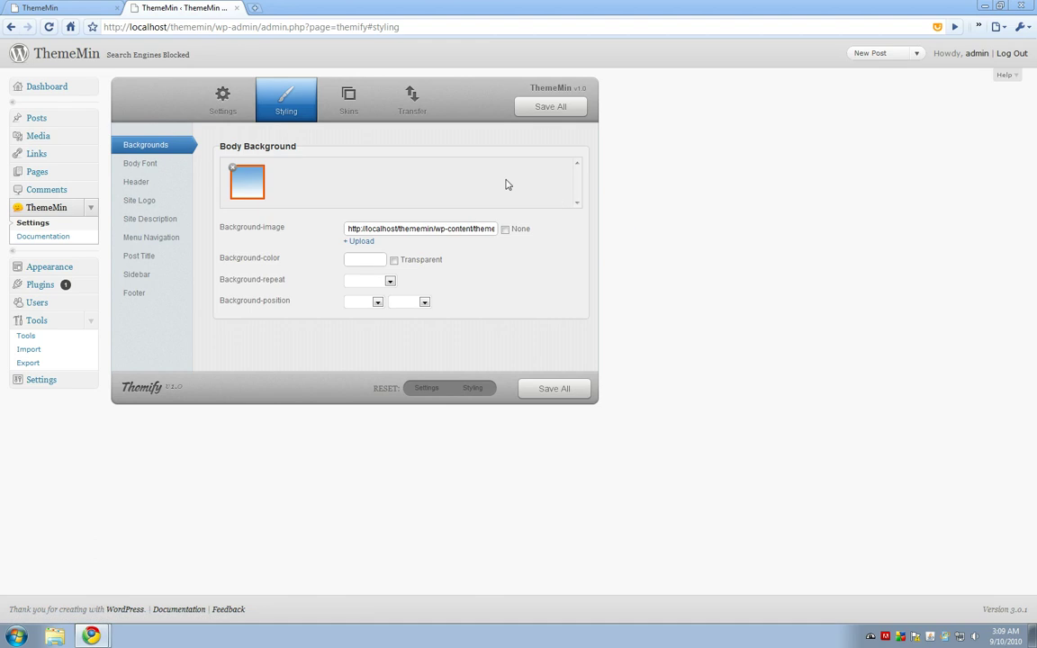
- Upload a second image to the Body Background
click(361, 248)
click(225, 185)
click(326, 229)
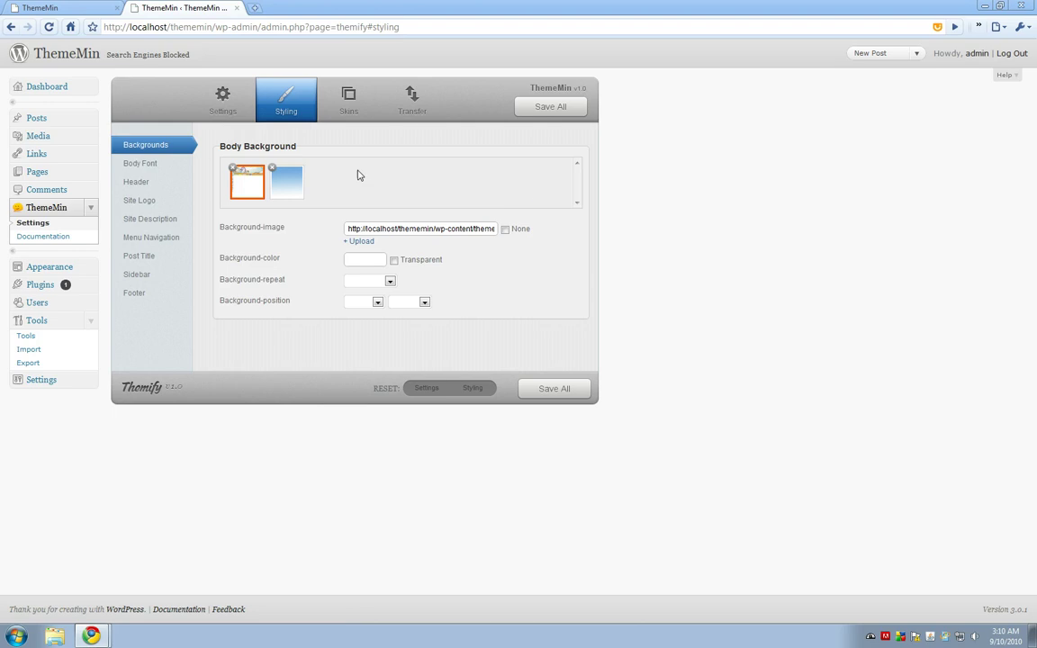
- Permanently delete the extra image and keep the blue gradient selected as the body background
click(292, 193)
click(255, 191)
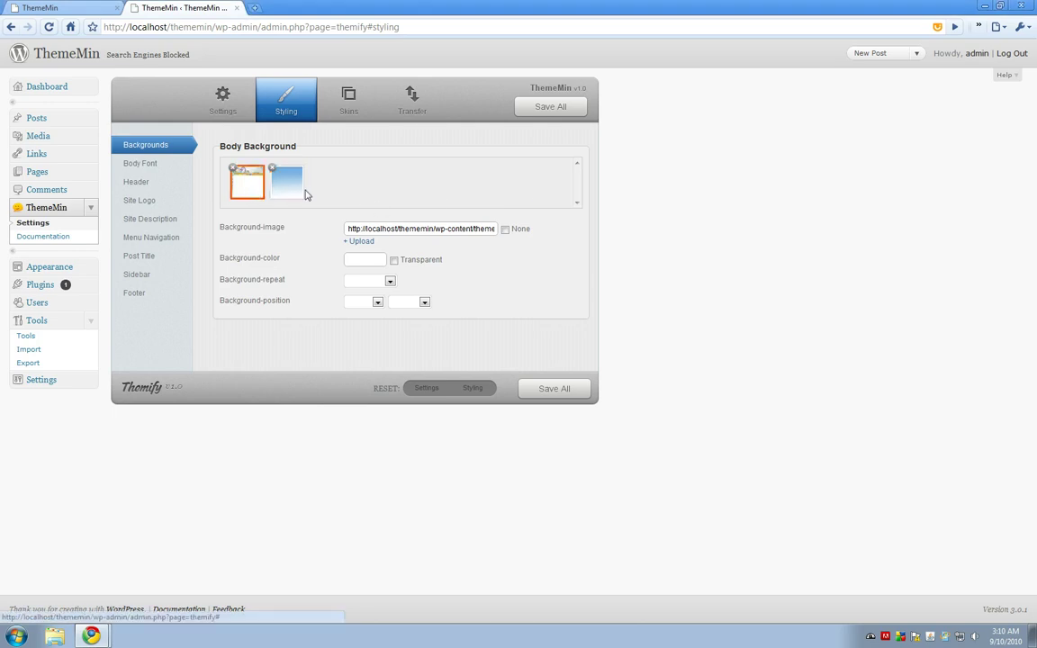
click(289, 197)
click(258, 193)
click(233, 169)
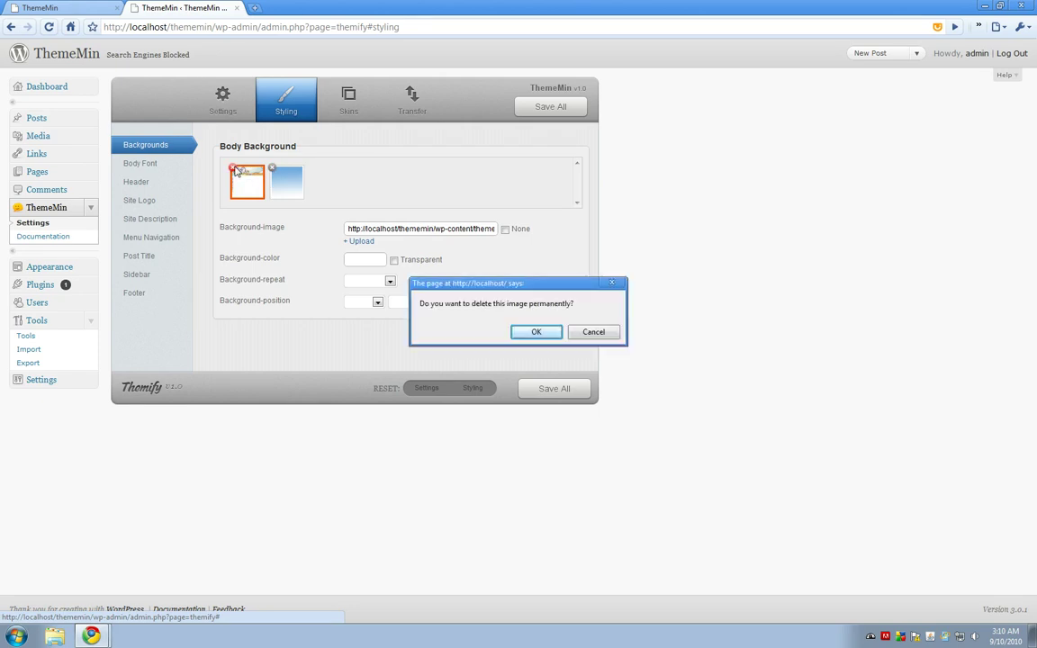
click(536, 332)
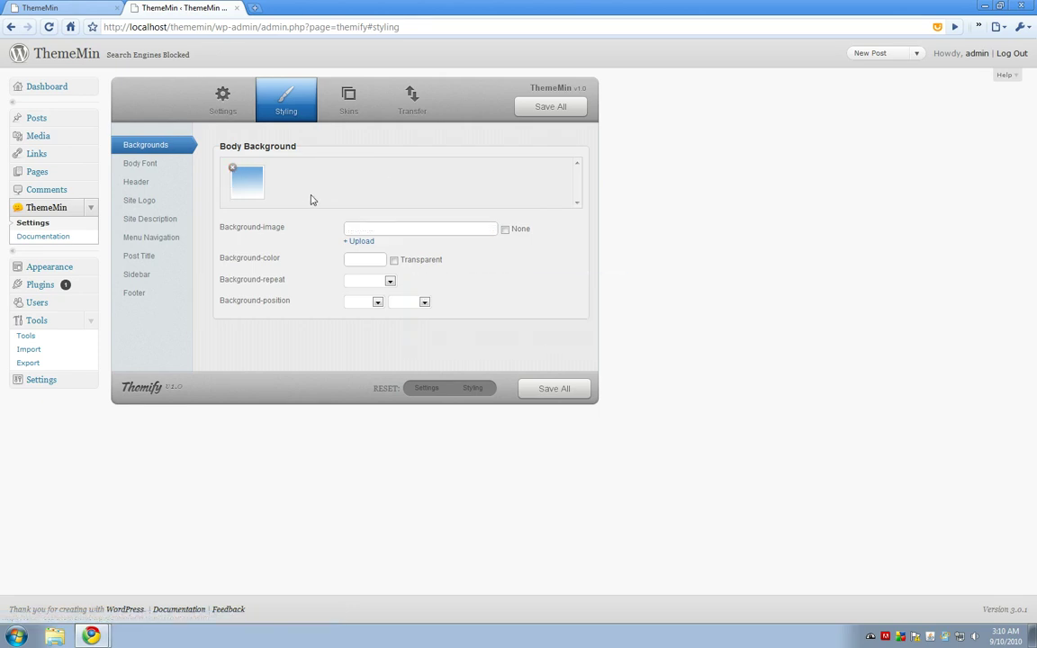
click(255, 194)
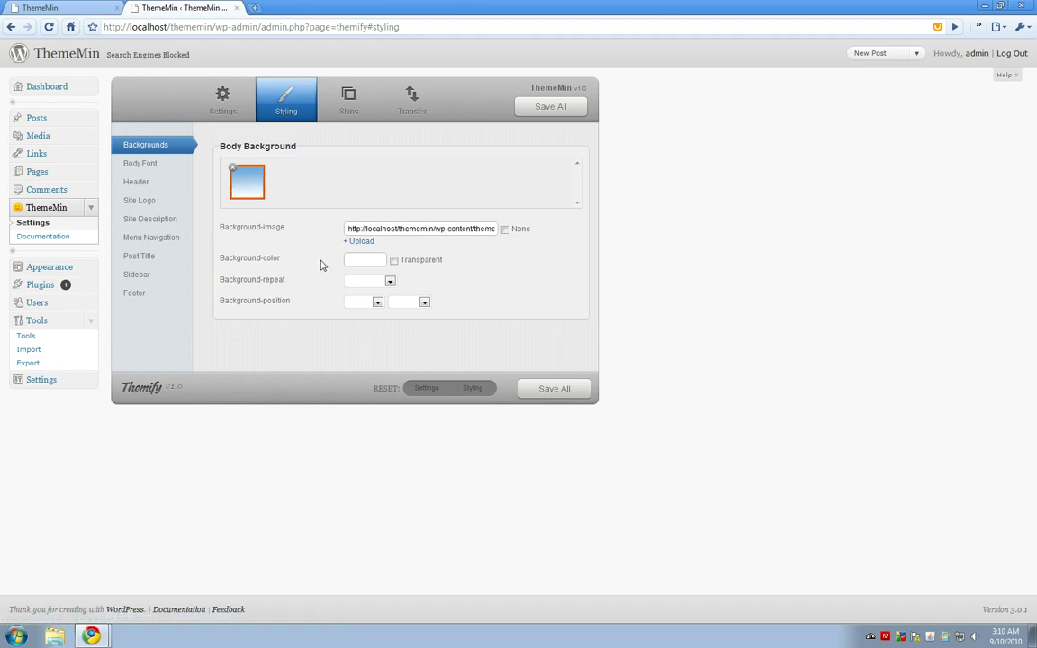
- Save all styling changes, then reload the live site and scroll through it to check the background
click(566, 392)
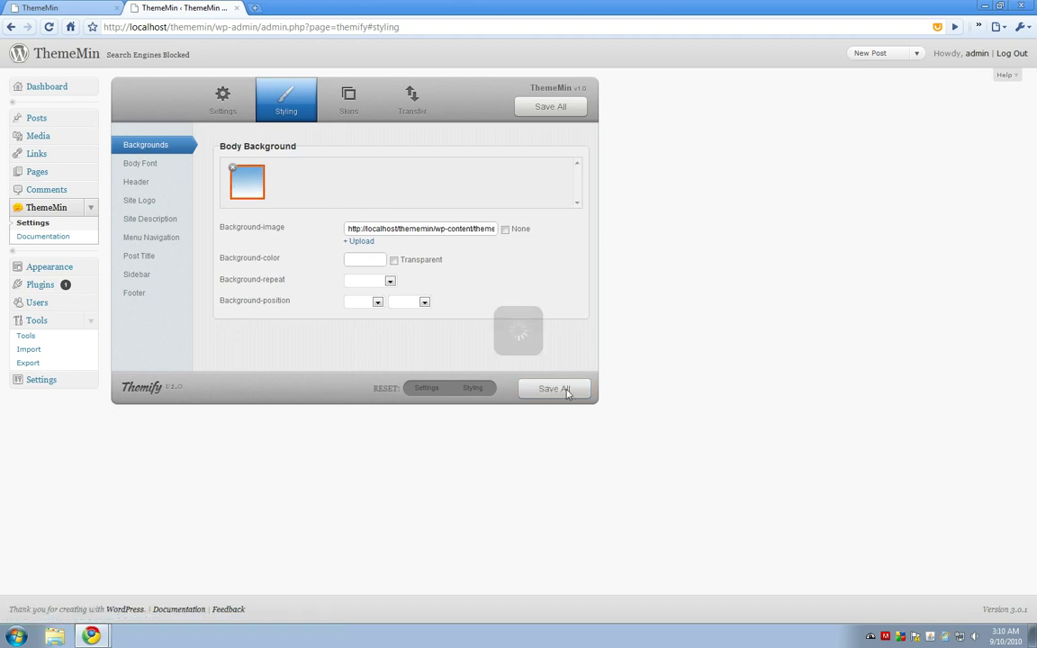
click(54, 7)
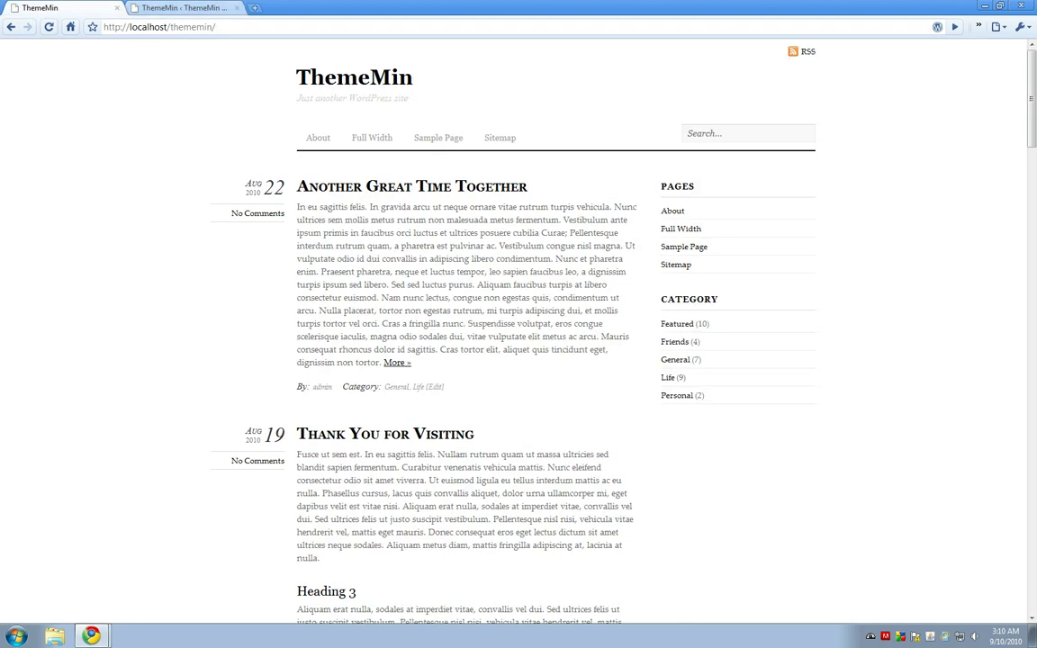
click(48, 26)
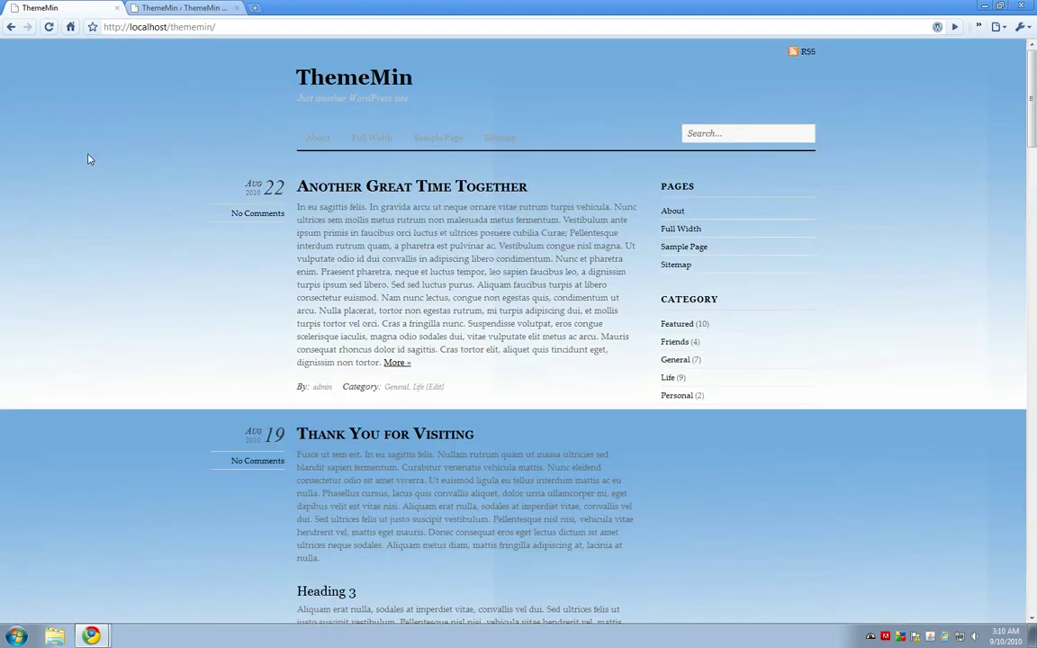
scroll(88, 159, down, 8)
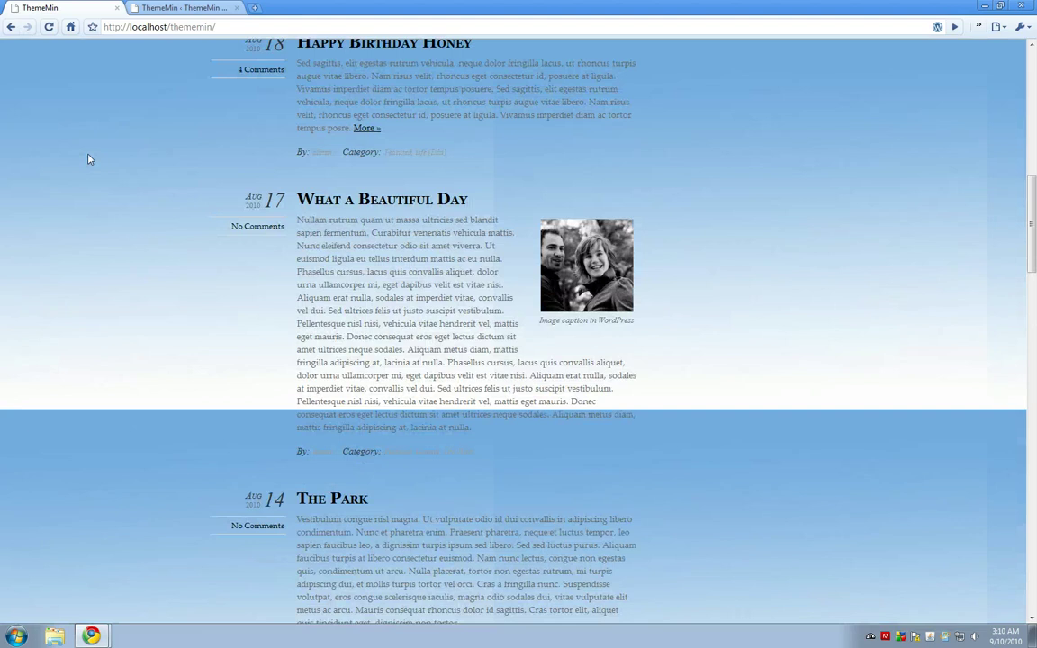
scroll(88, 159, down, 6)
scroll(88, 159, up, 10)
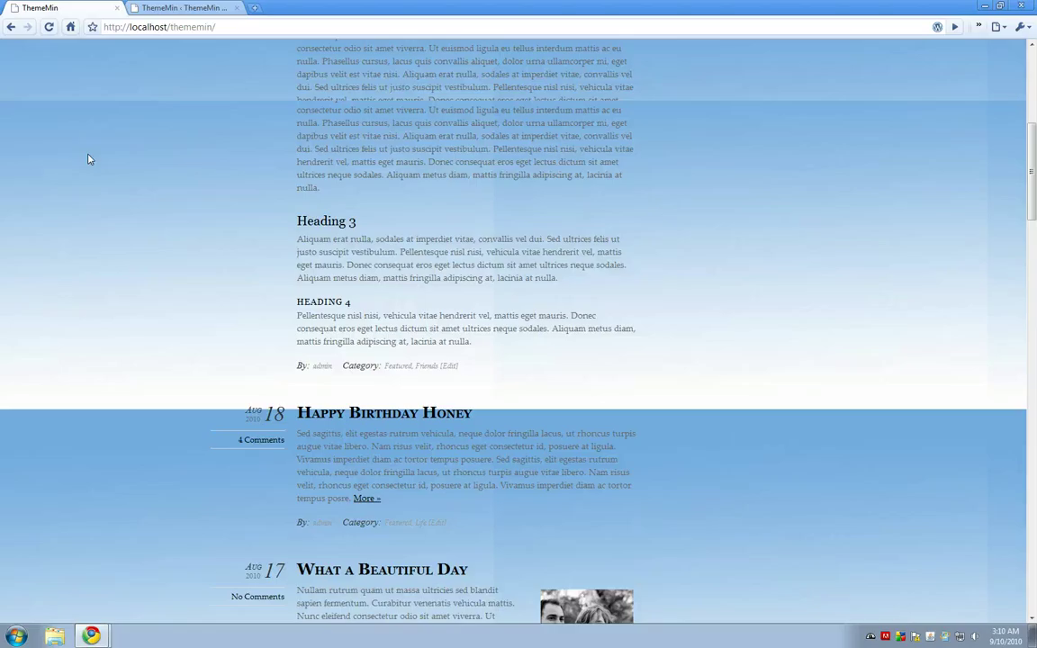
scroll(88, 159, up, 6)
scroll(92, 383, down, 2)
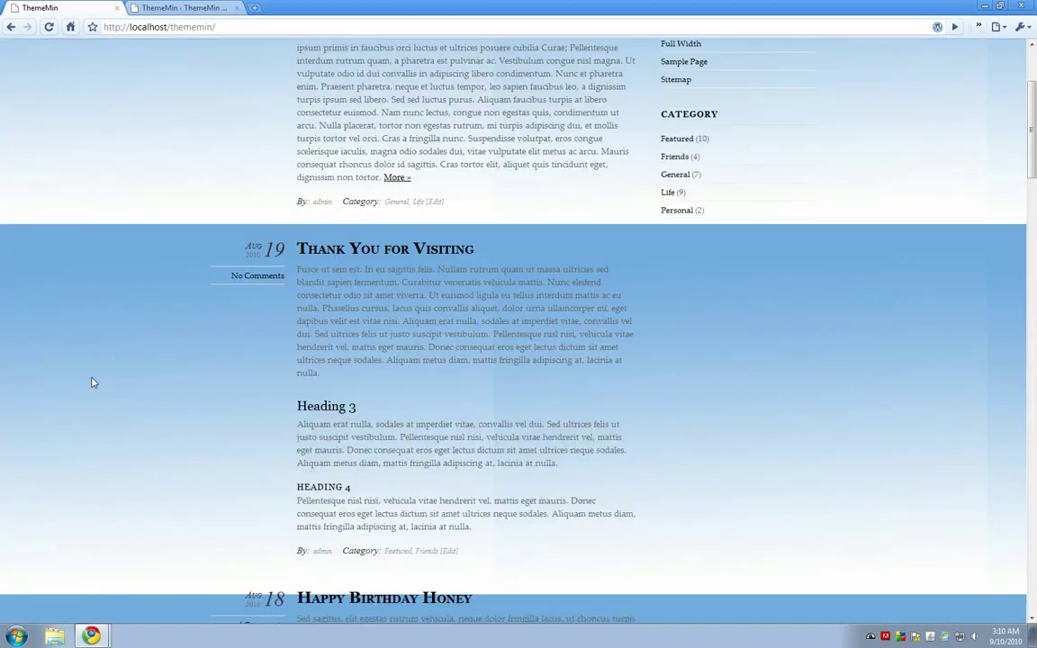
scroll(92, 383, up, 2)
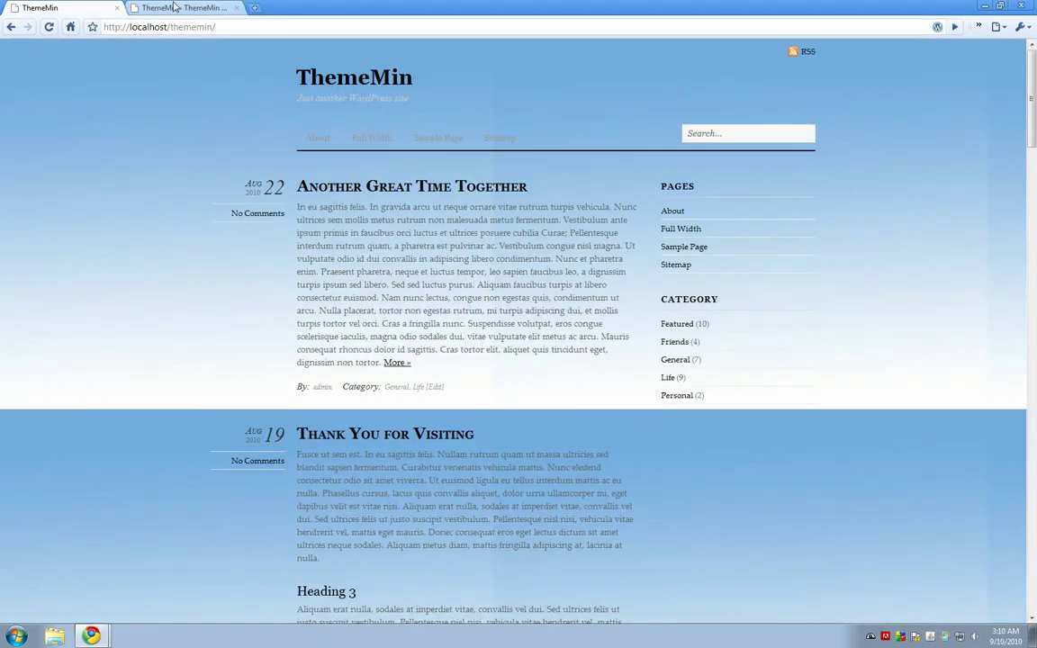
- Set the Body Background repeat to repeat-x and save the settings
click(175, 7)
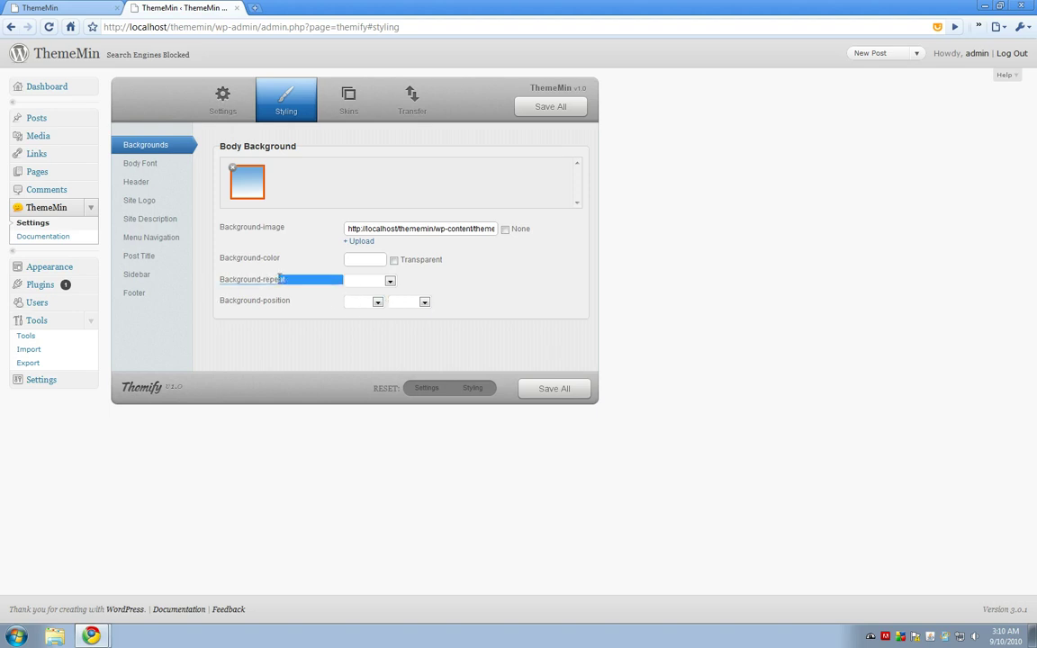
click(359, 285)
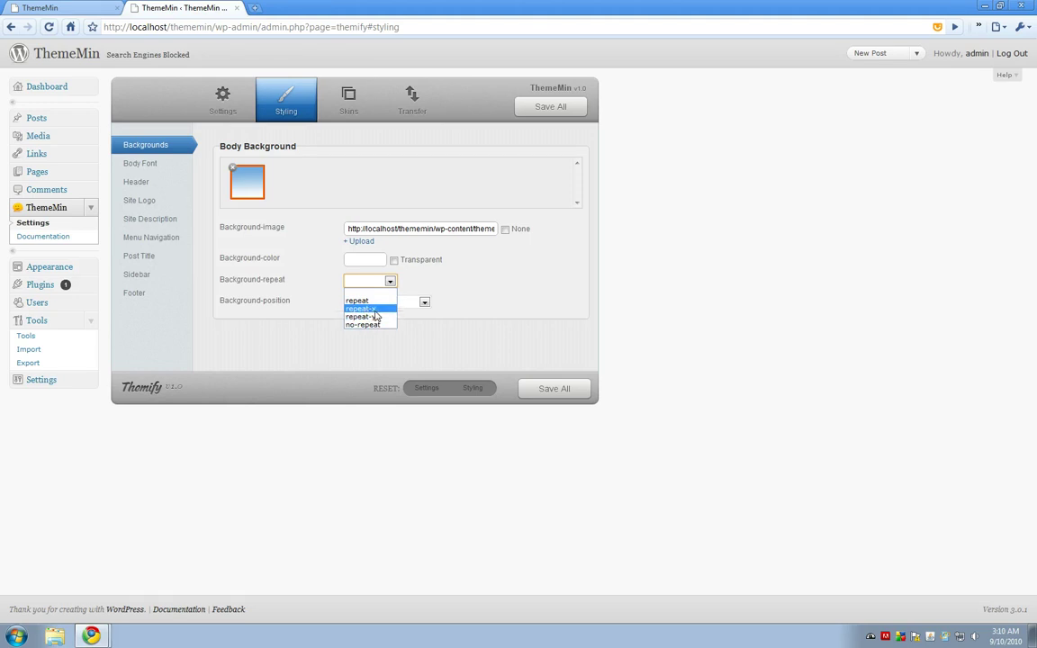
click(375, 312)
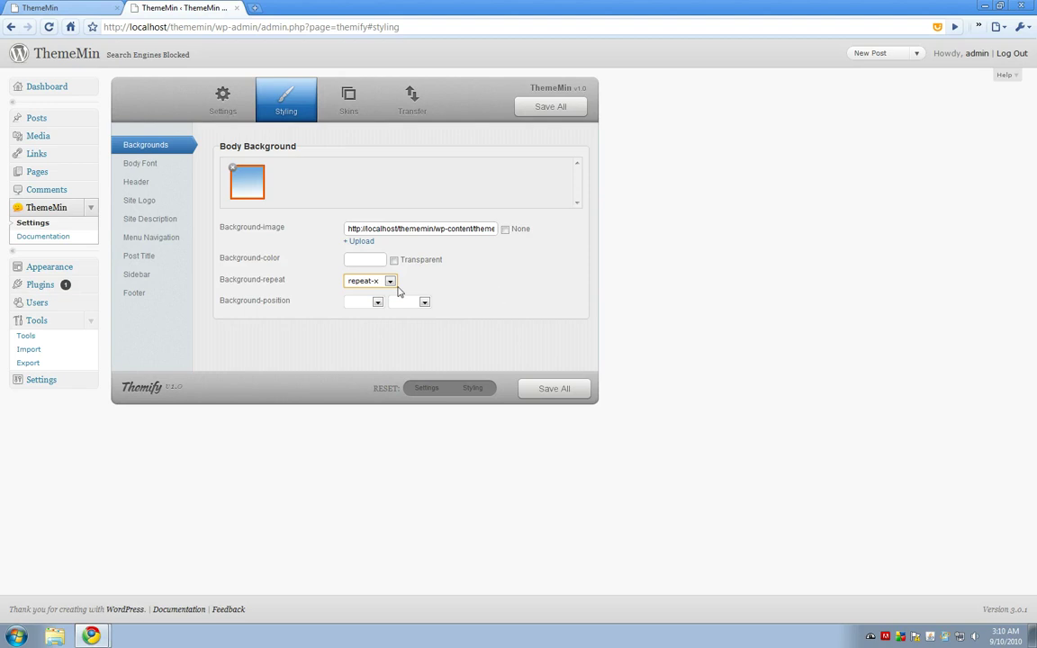
click(550, 106)
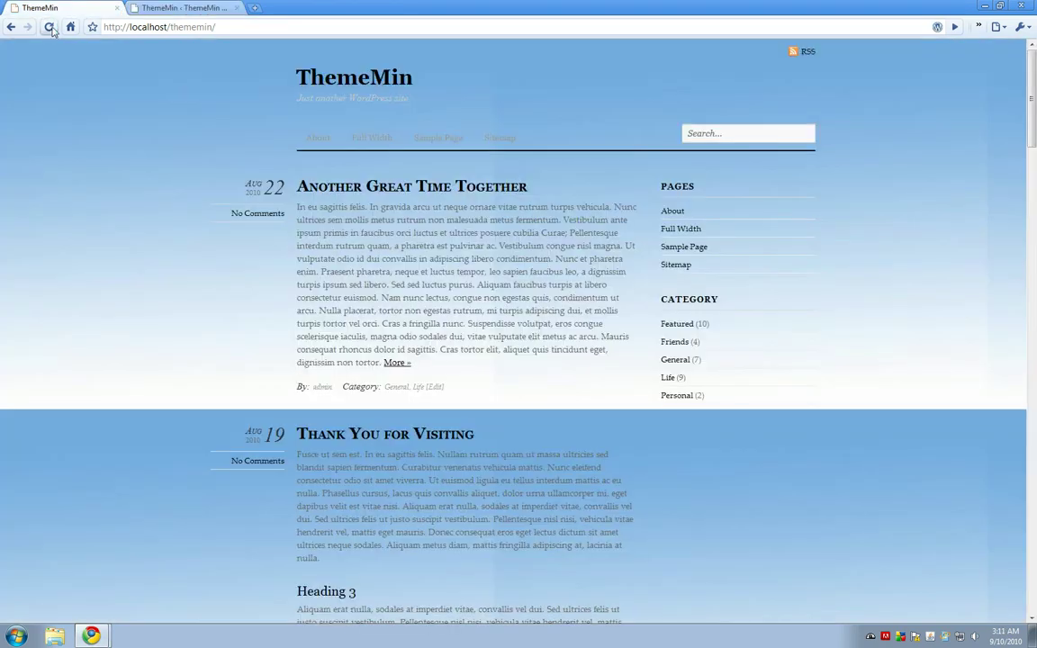
- Reload the front page and scroll down and back up to inspect the blue gradient
click(49, 27)
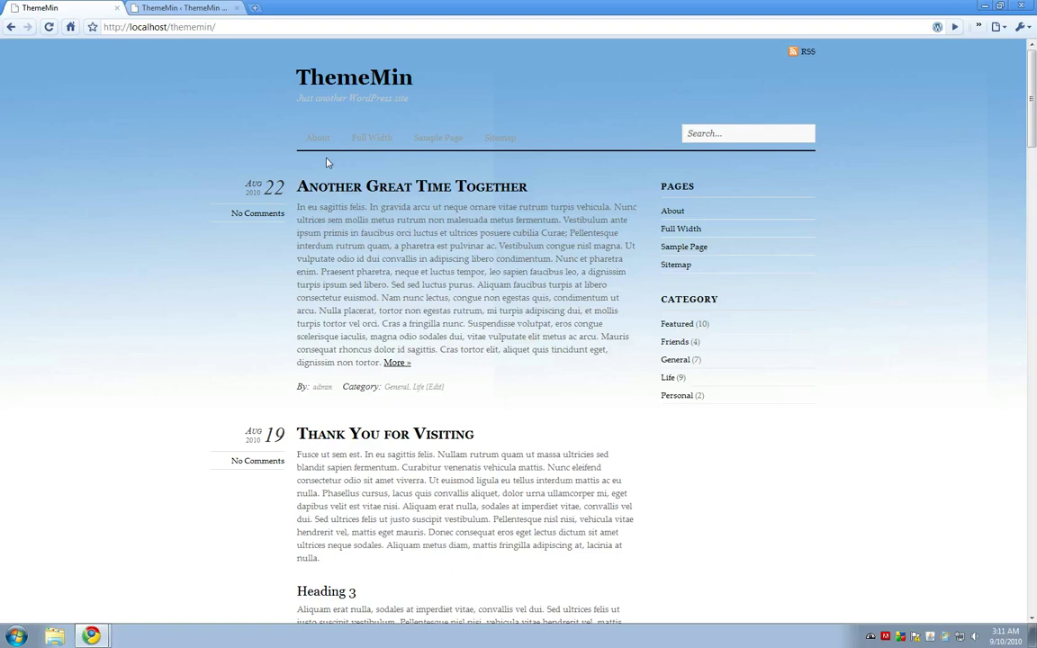
scroll(174, 366, down, 2)
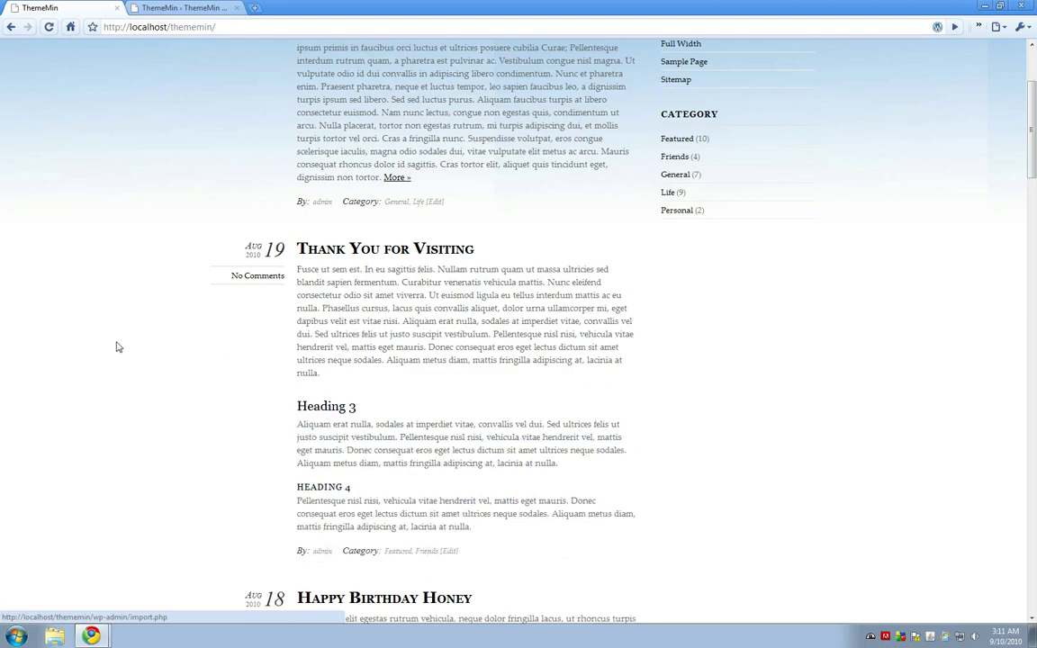
scroll(9, 436, up, 2)
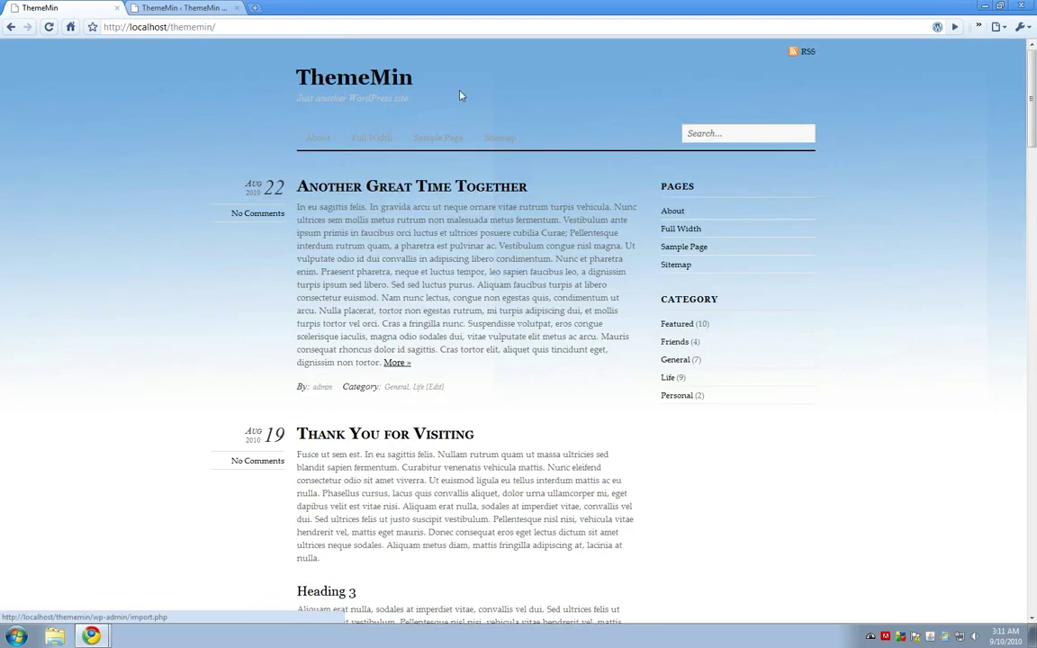
- Set the Body Font colour to black (000000) in the Styling options
click(184, 7)
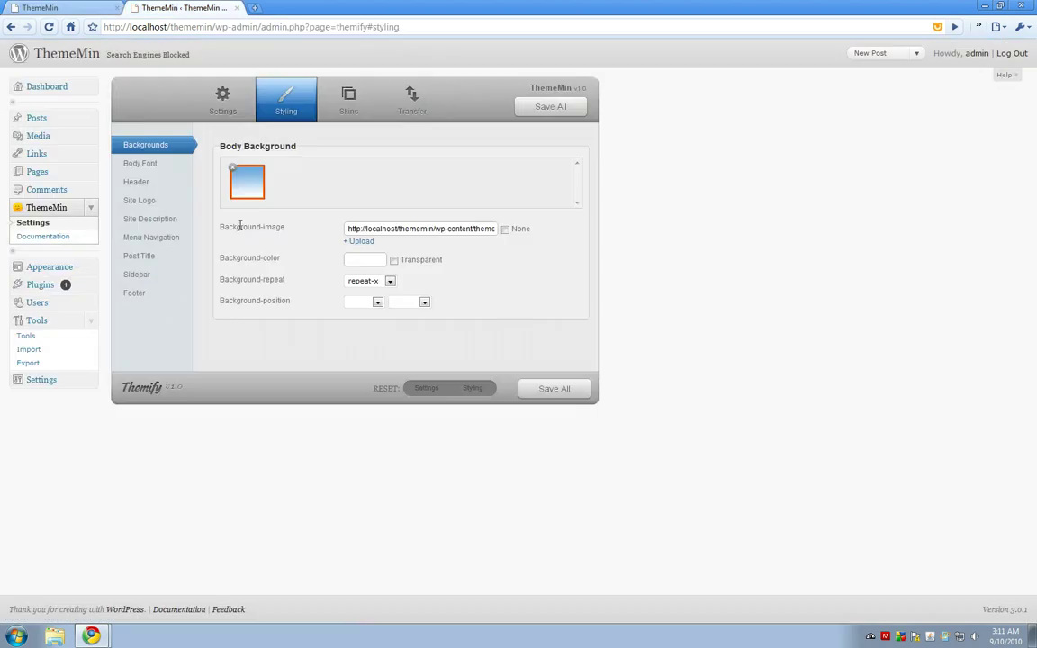
click(171, 169)
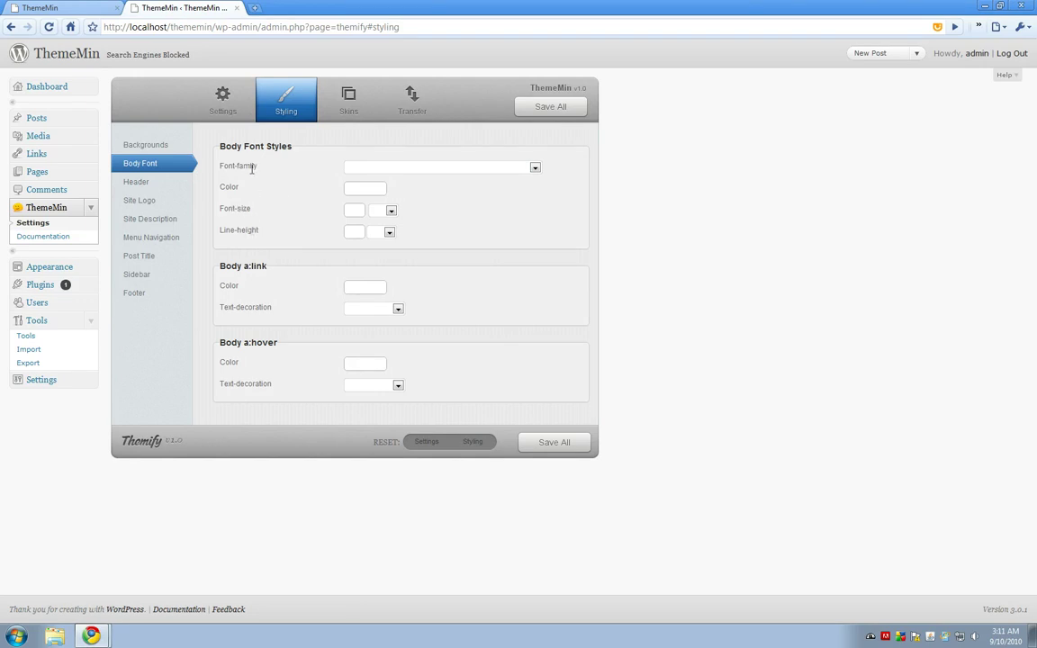
click(366, 191)
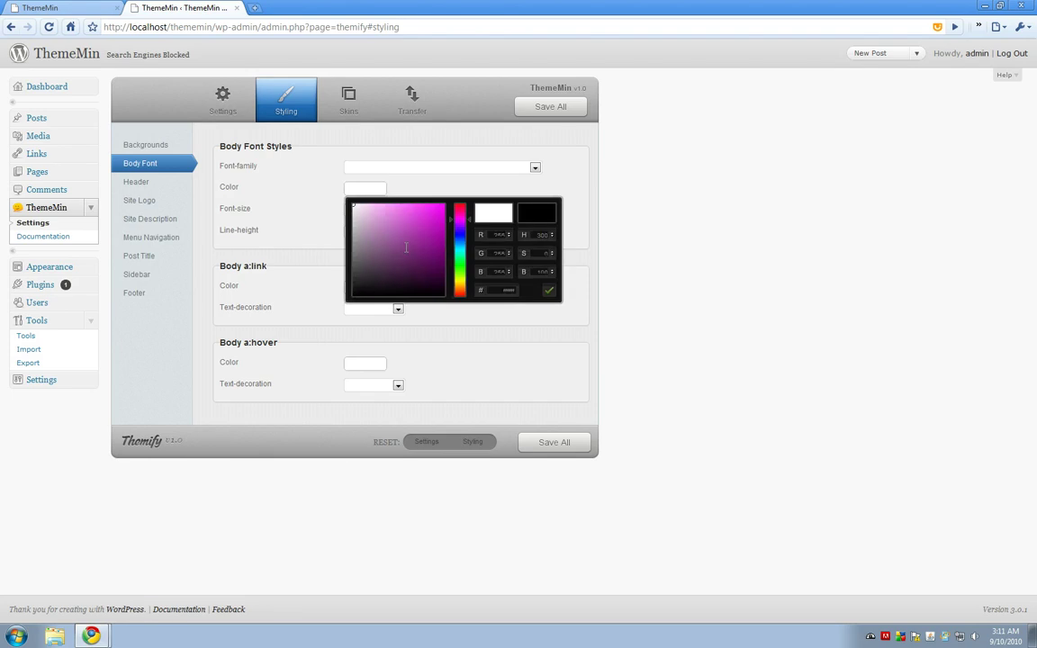
drag(331, 268, 322, 311)
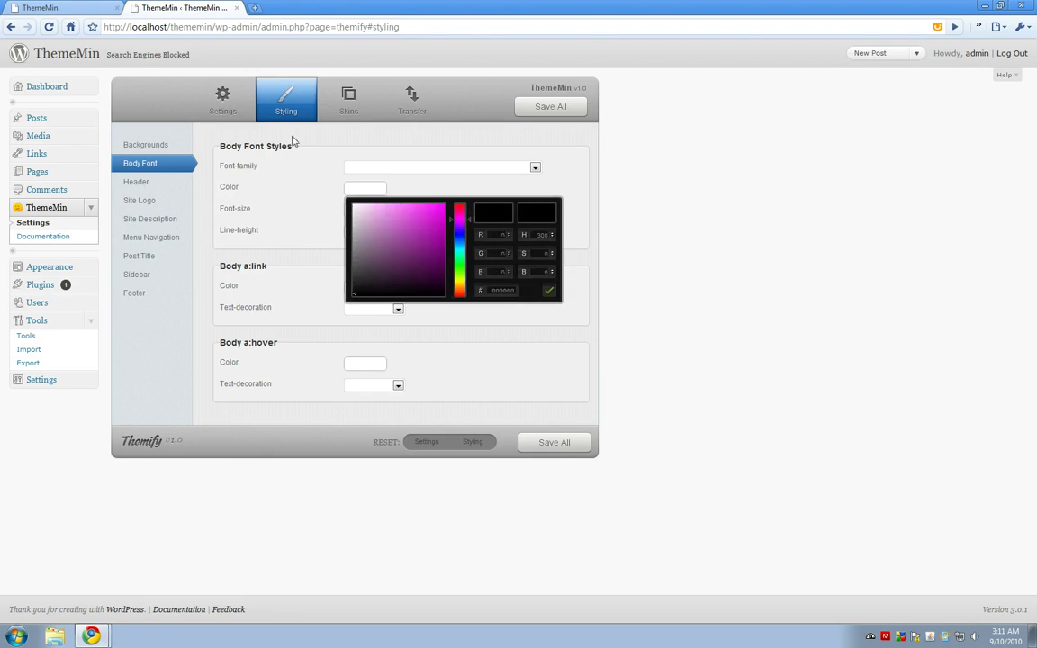
click(307, 204)
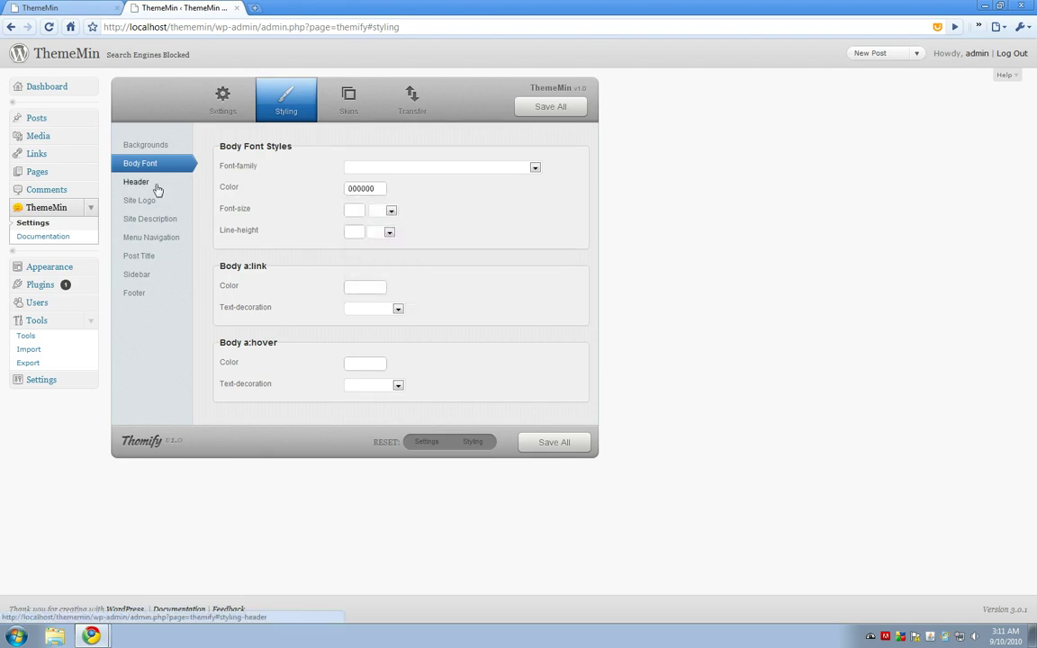
- Compare the site's front page with the Styling admin page
click(50, 7)
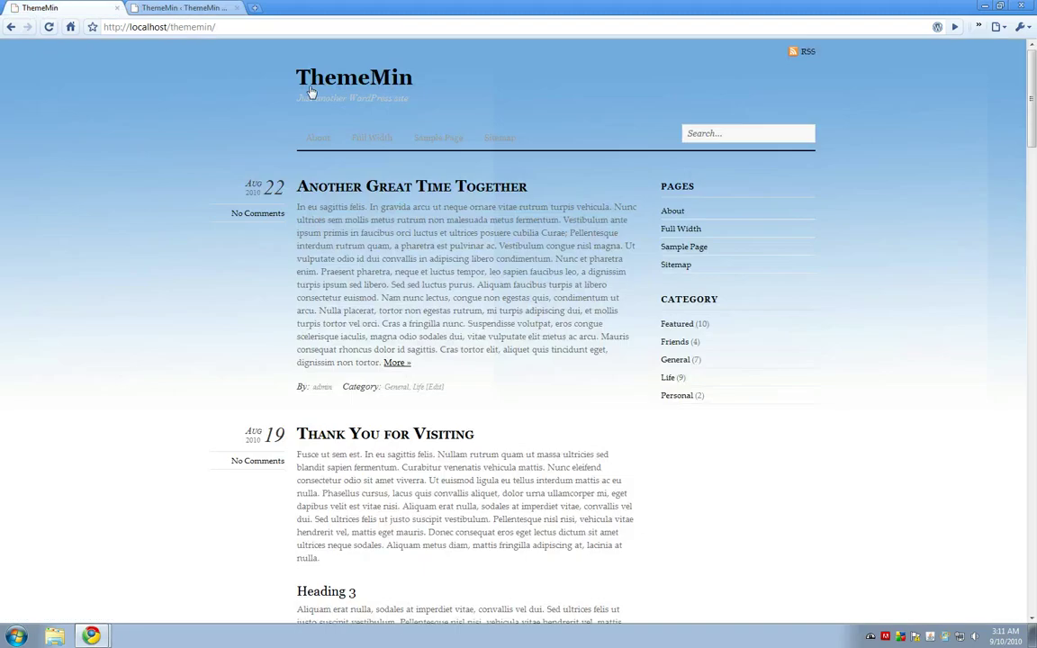
click(142, 7)
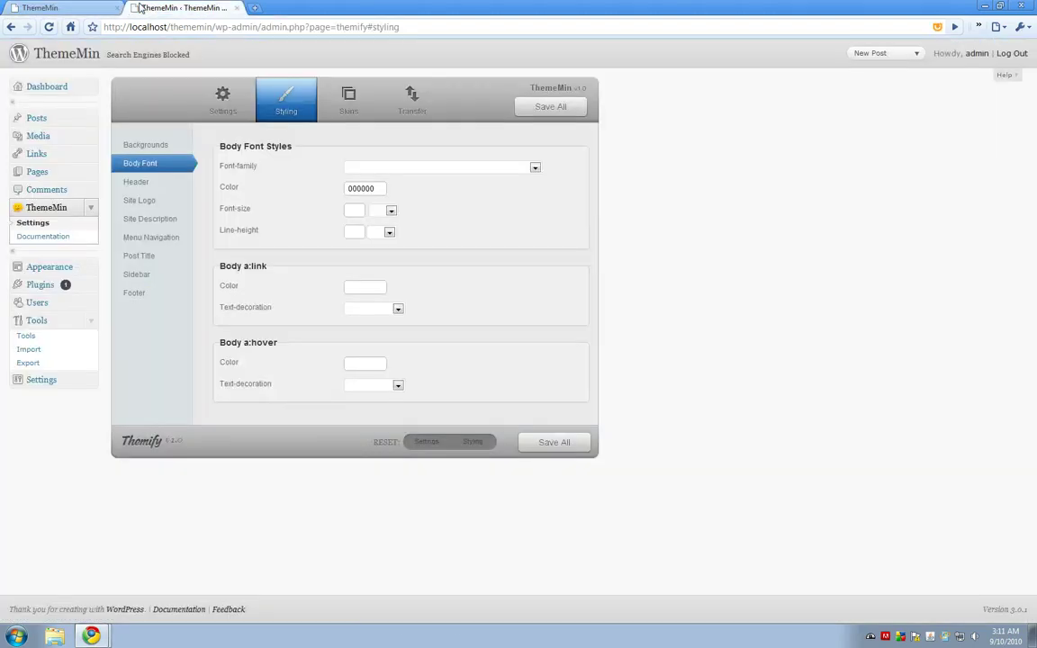
click(54, 7)
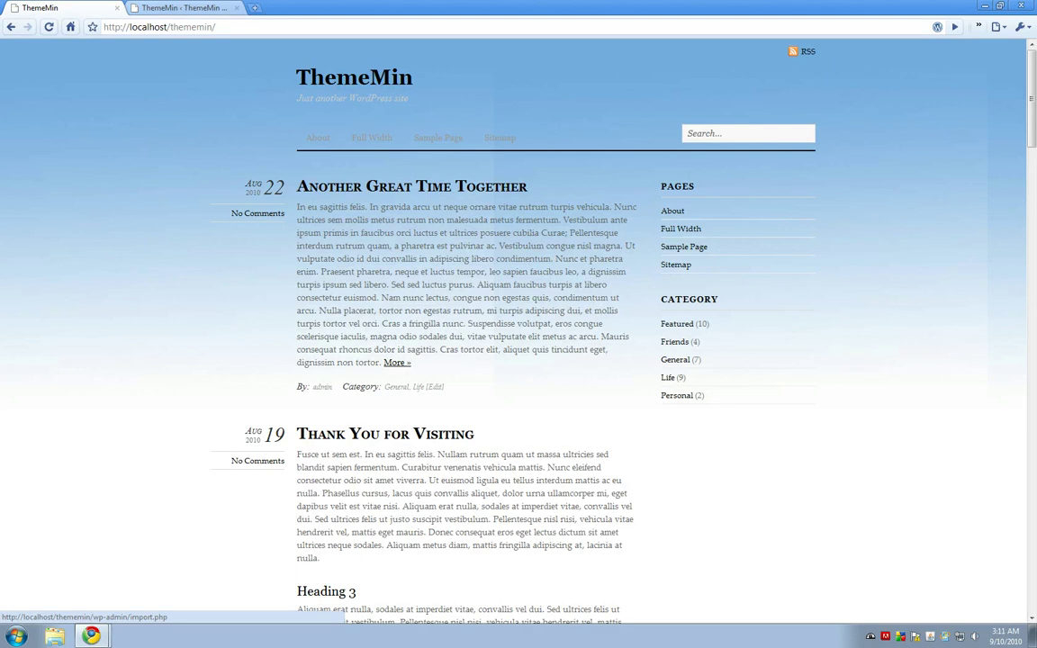
click(180, 7)
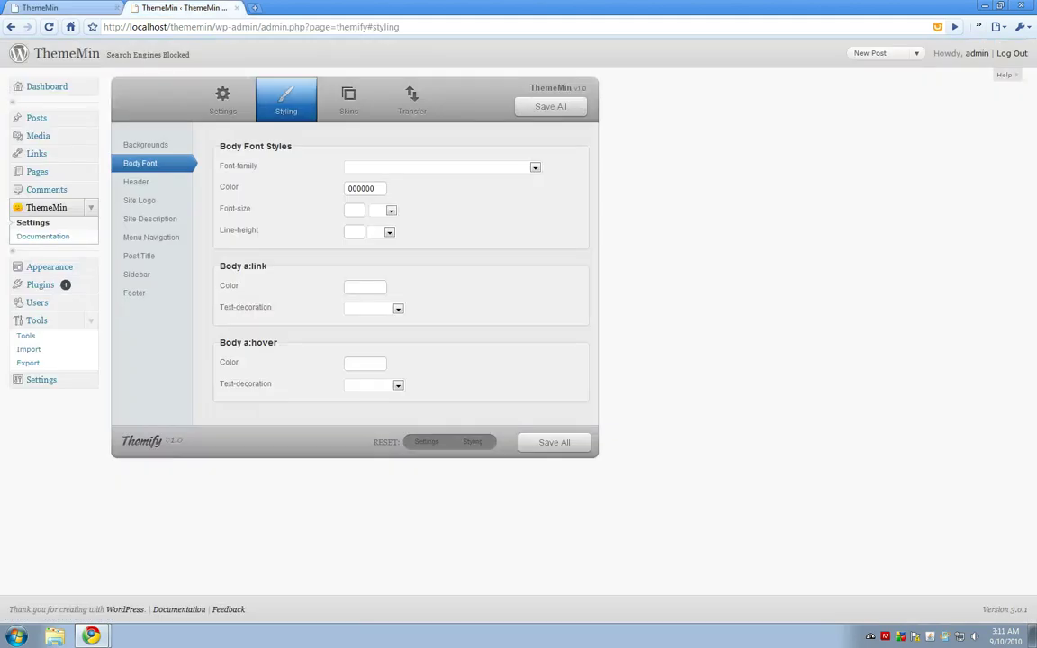
- Set the Header colour to white (ffffff) and save all styling changes
click(157, 184)
click(359, 168)
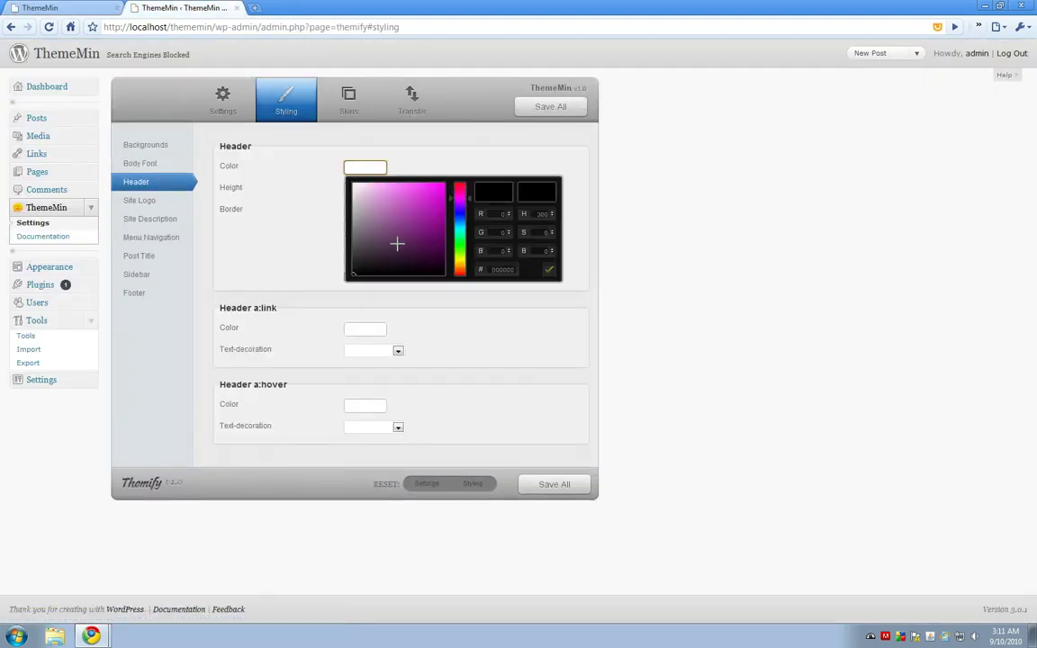
drag(397, 244, 320, 156)
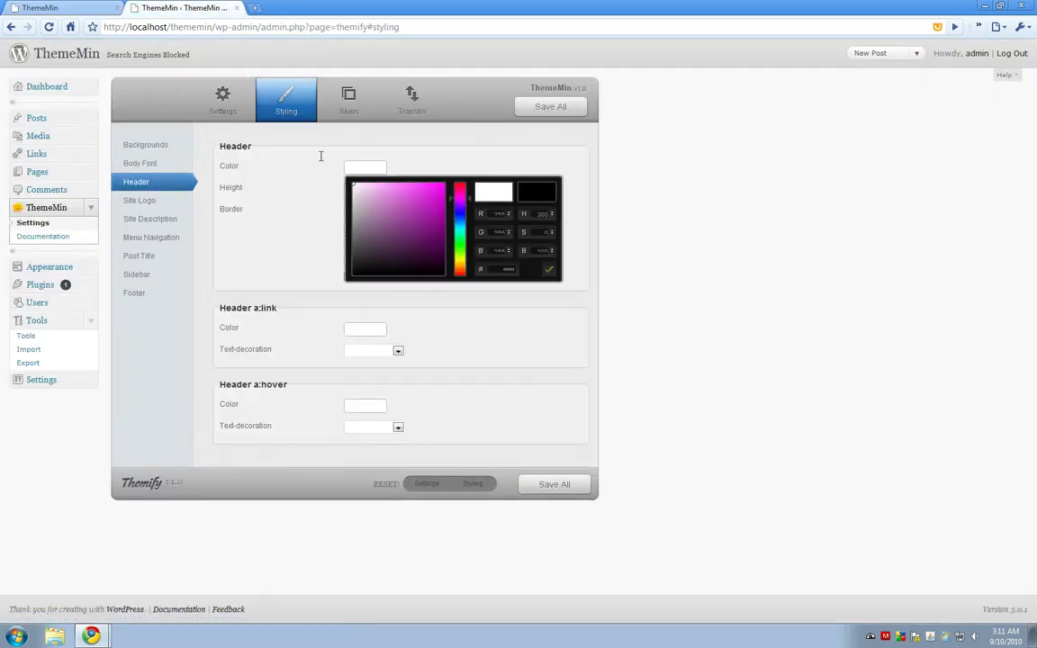
click(438, 166)
click(559, 107)
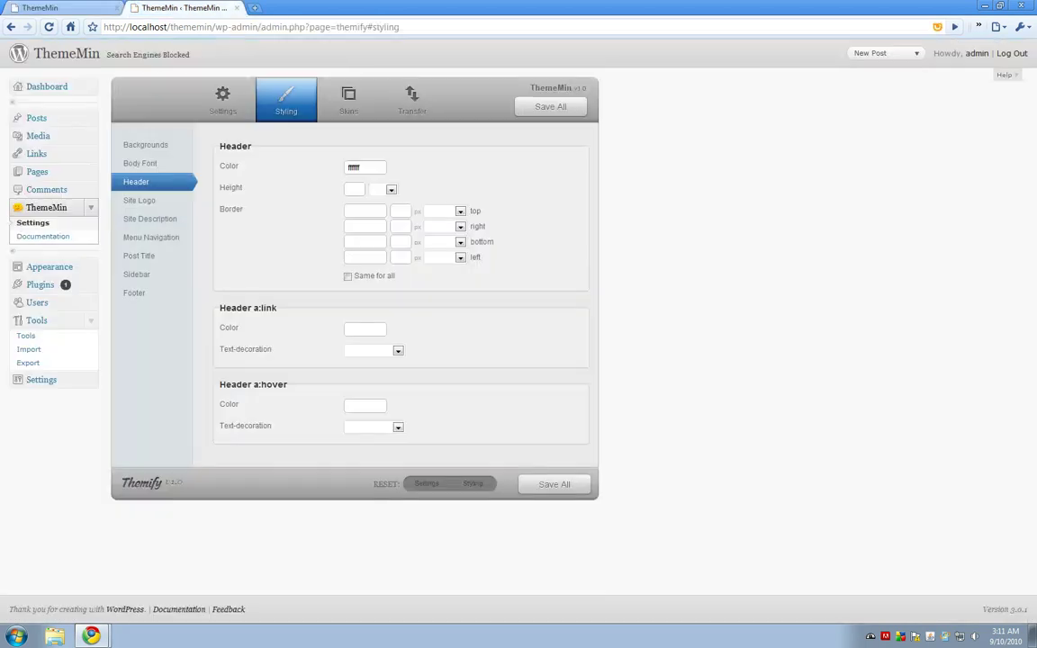
- Make the Site Logo colour white, save, and reload the front page to see the white title
click(163, 203)
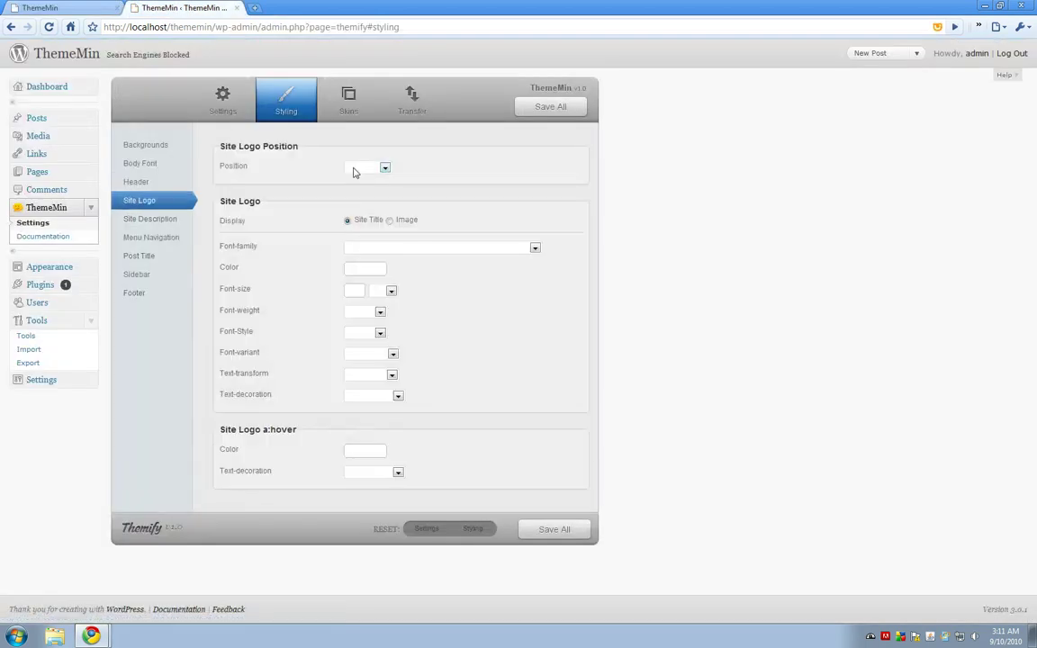
click(354, 272)
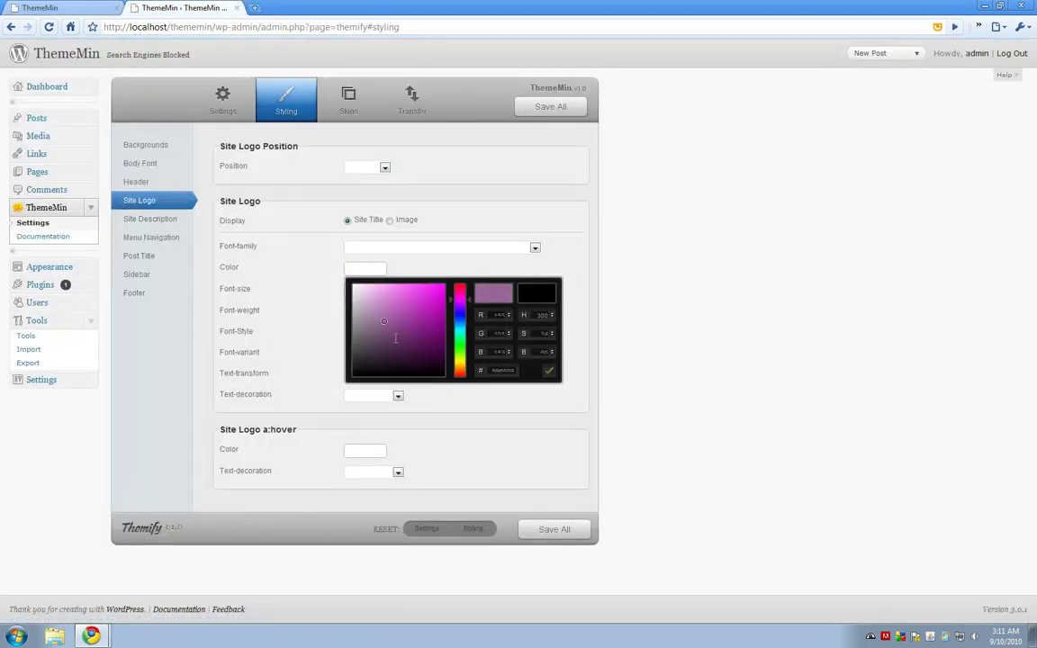
click(586, 208)
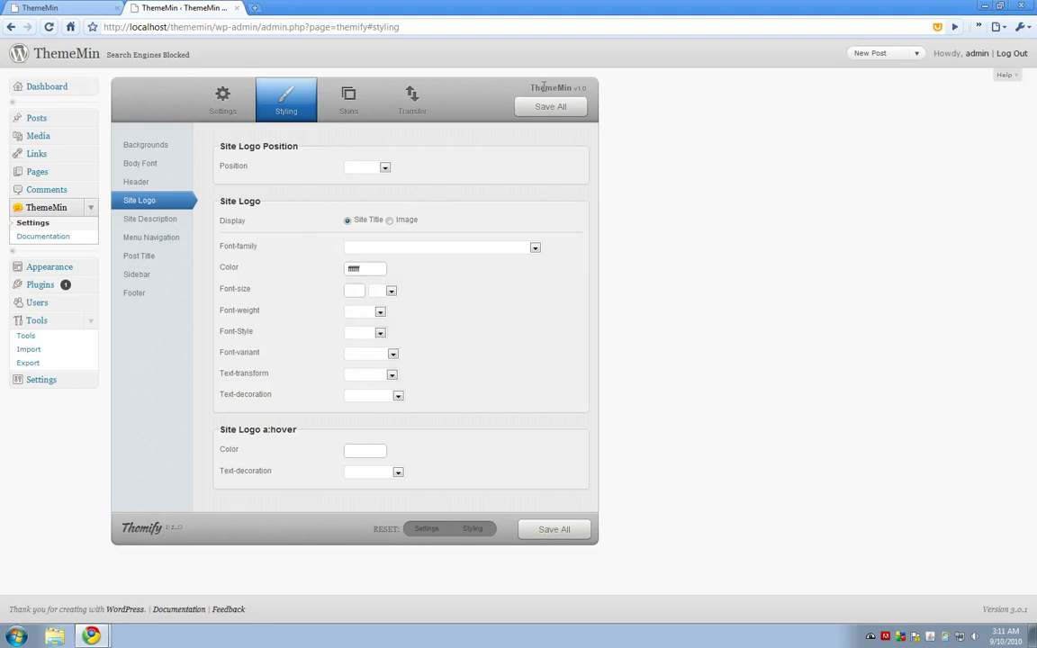
click(550, 106)
click(45, 7)
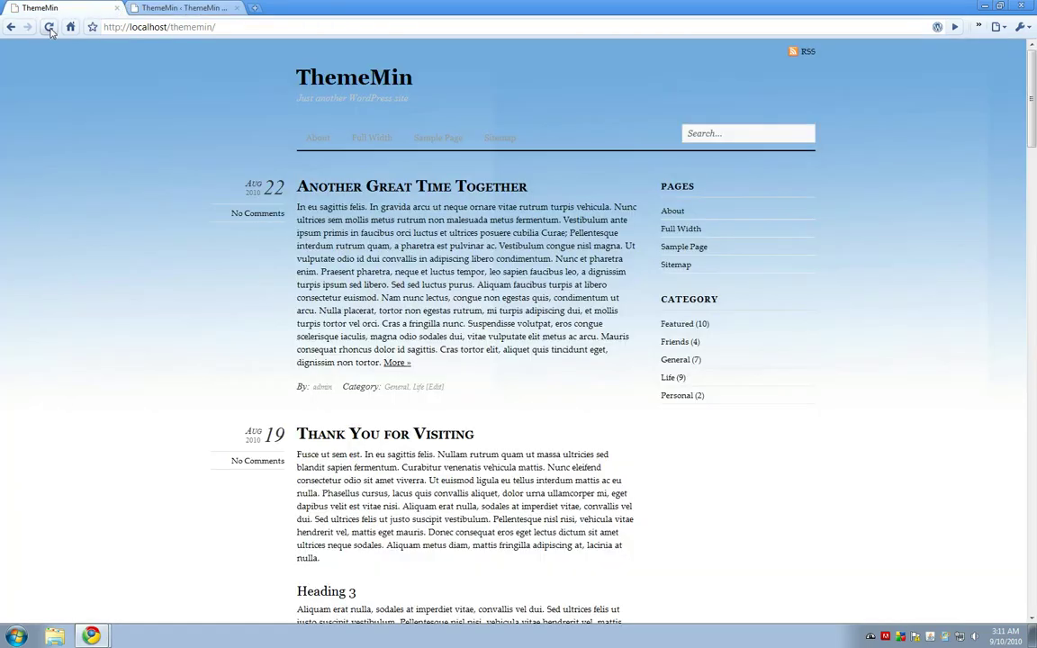
click(50, 27)
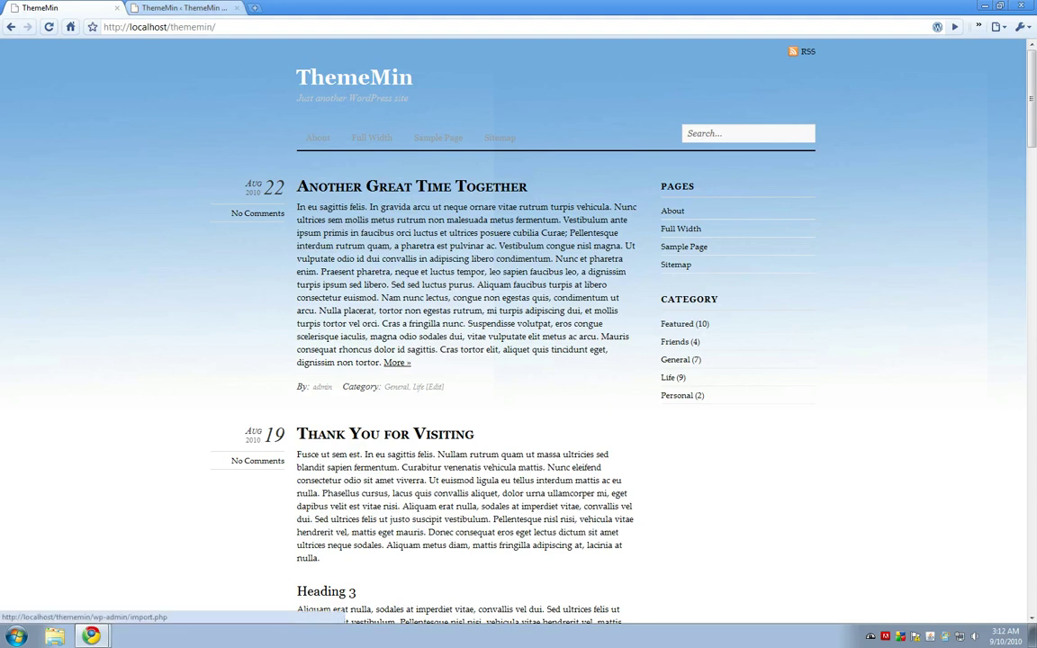
click(189, 8)
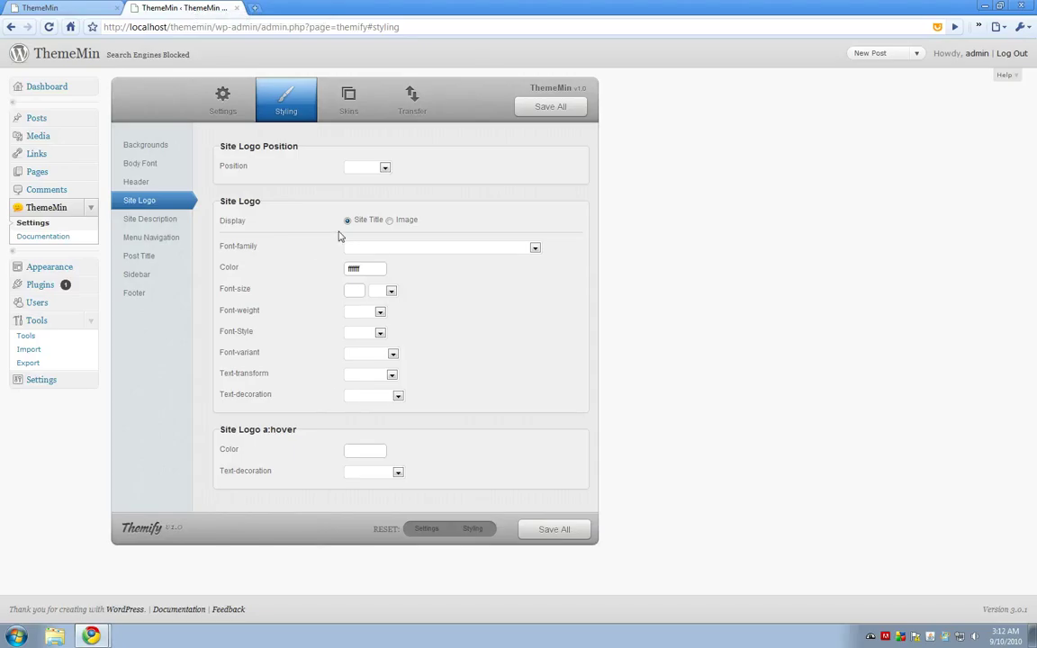
- Switch Site Logo display to Image, then browse Site Description, Menu Navigation, Header, Body Font and Body Background
click(390, 221)
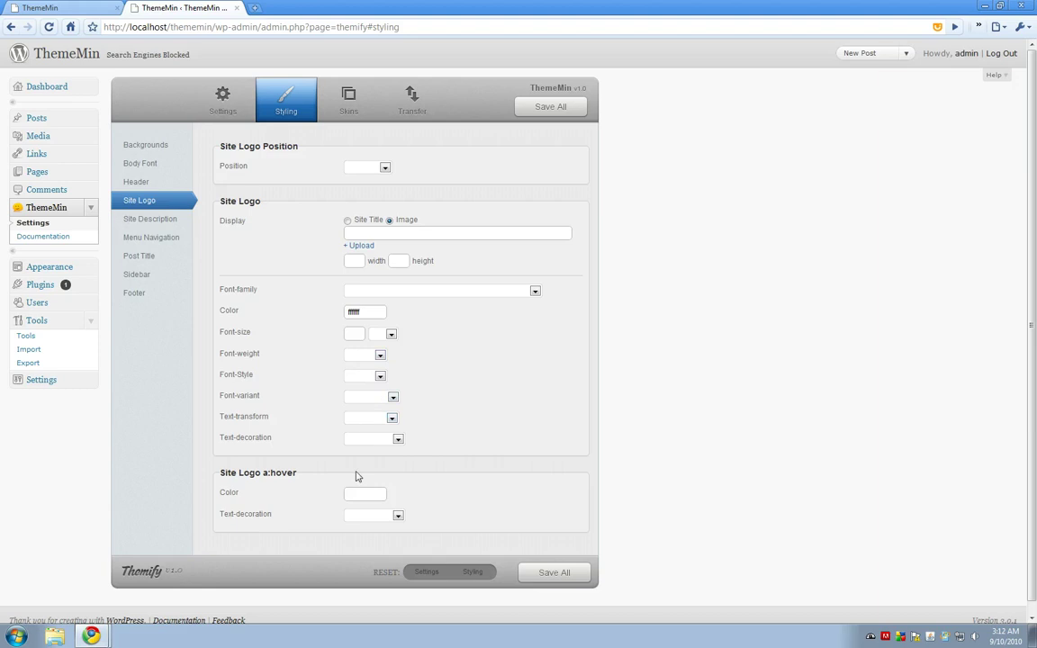
click(158, 218)
click(168, 240)
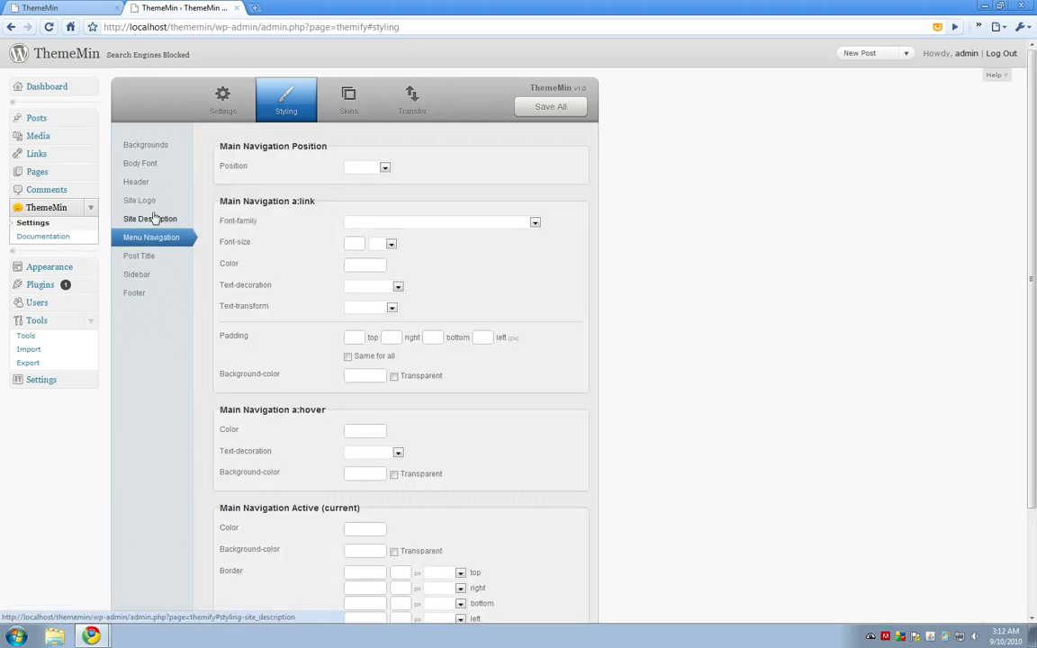
click(155, 216)
click(156, 202)
click(153, 182)
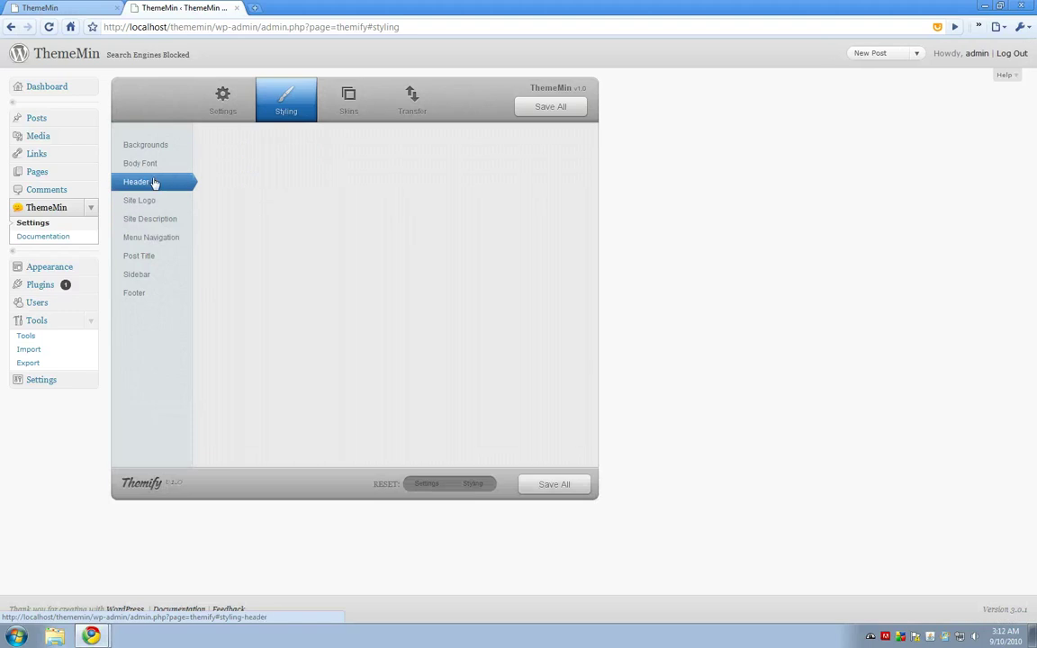
click(142, 162)
click(179, 150)
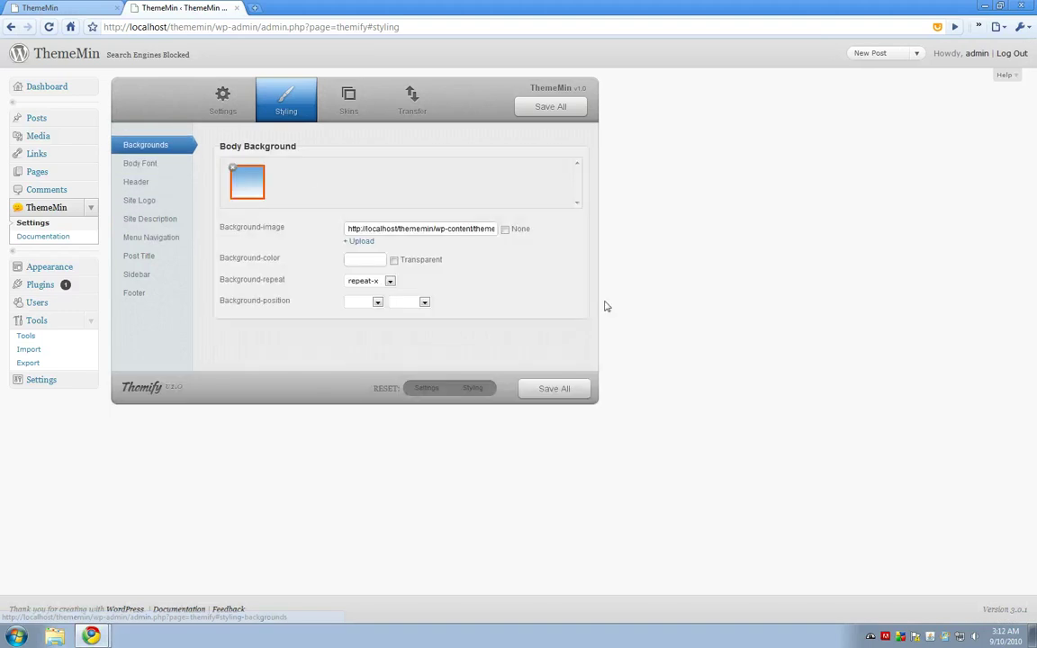